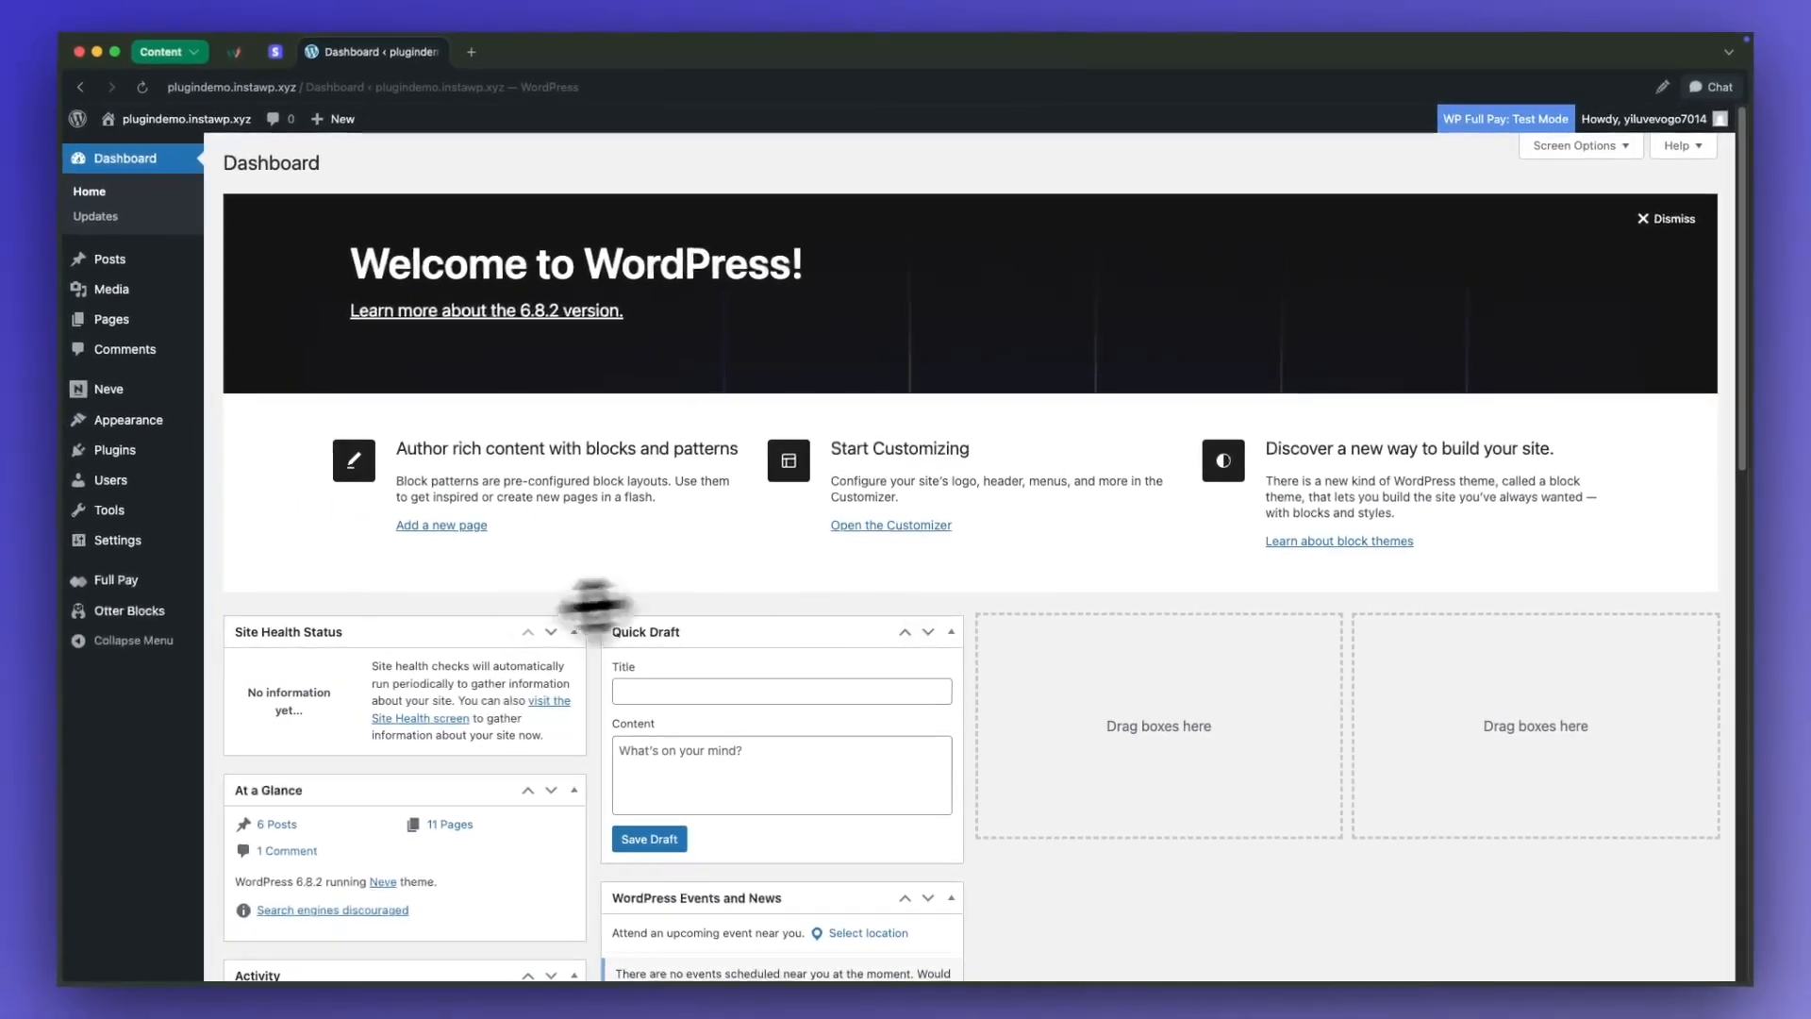
Connect WP Full Pay to Stripe from its Stripe account settings, using the preselected test account.
mouse_move(141, 580)
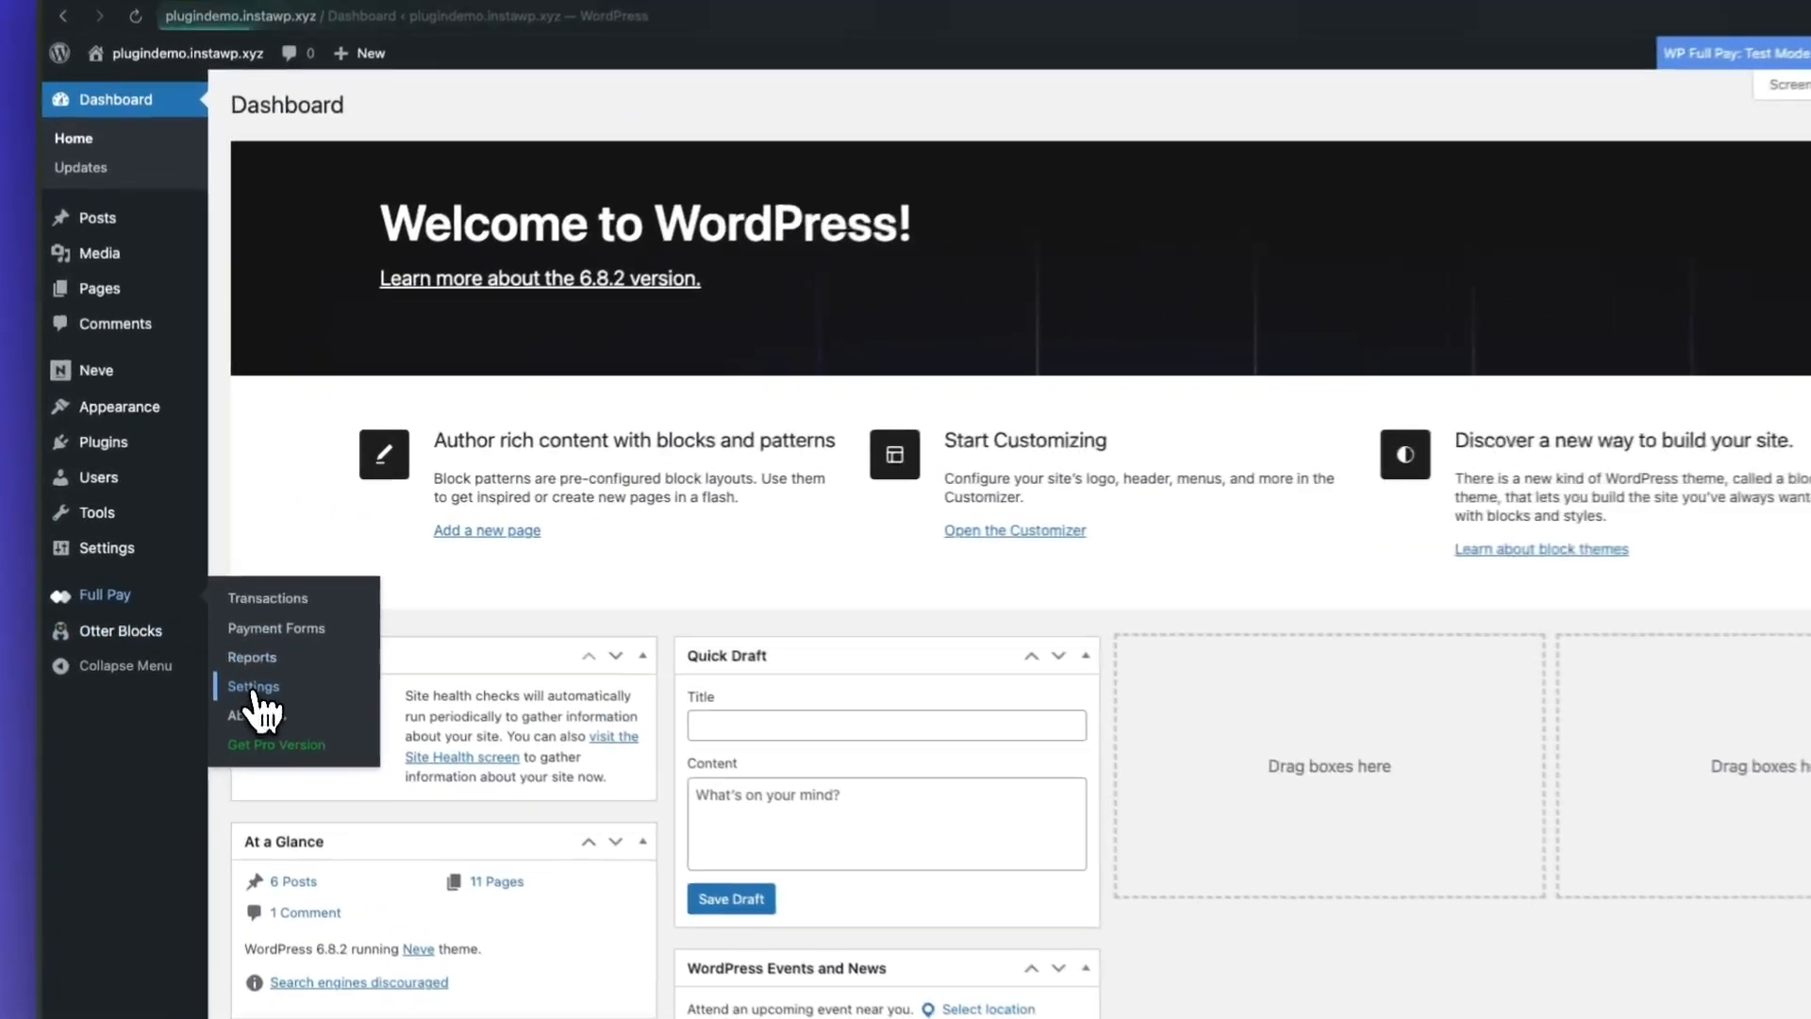
left_click(254, 691)
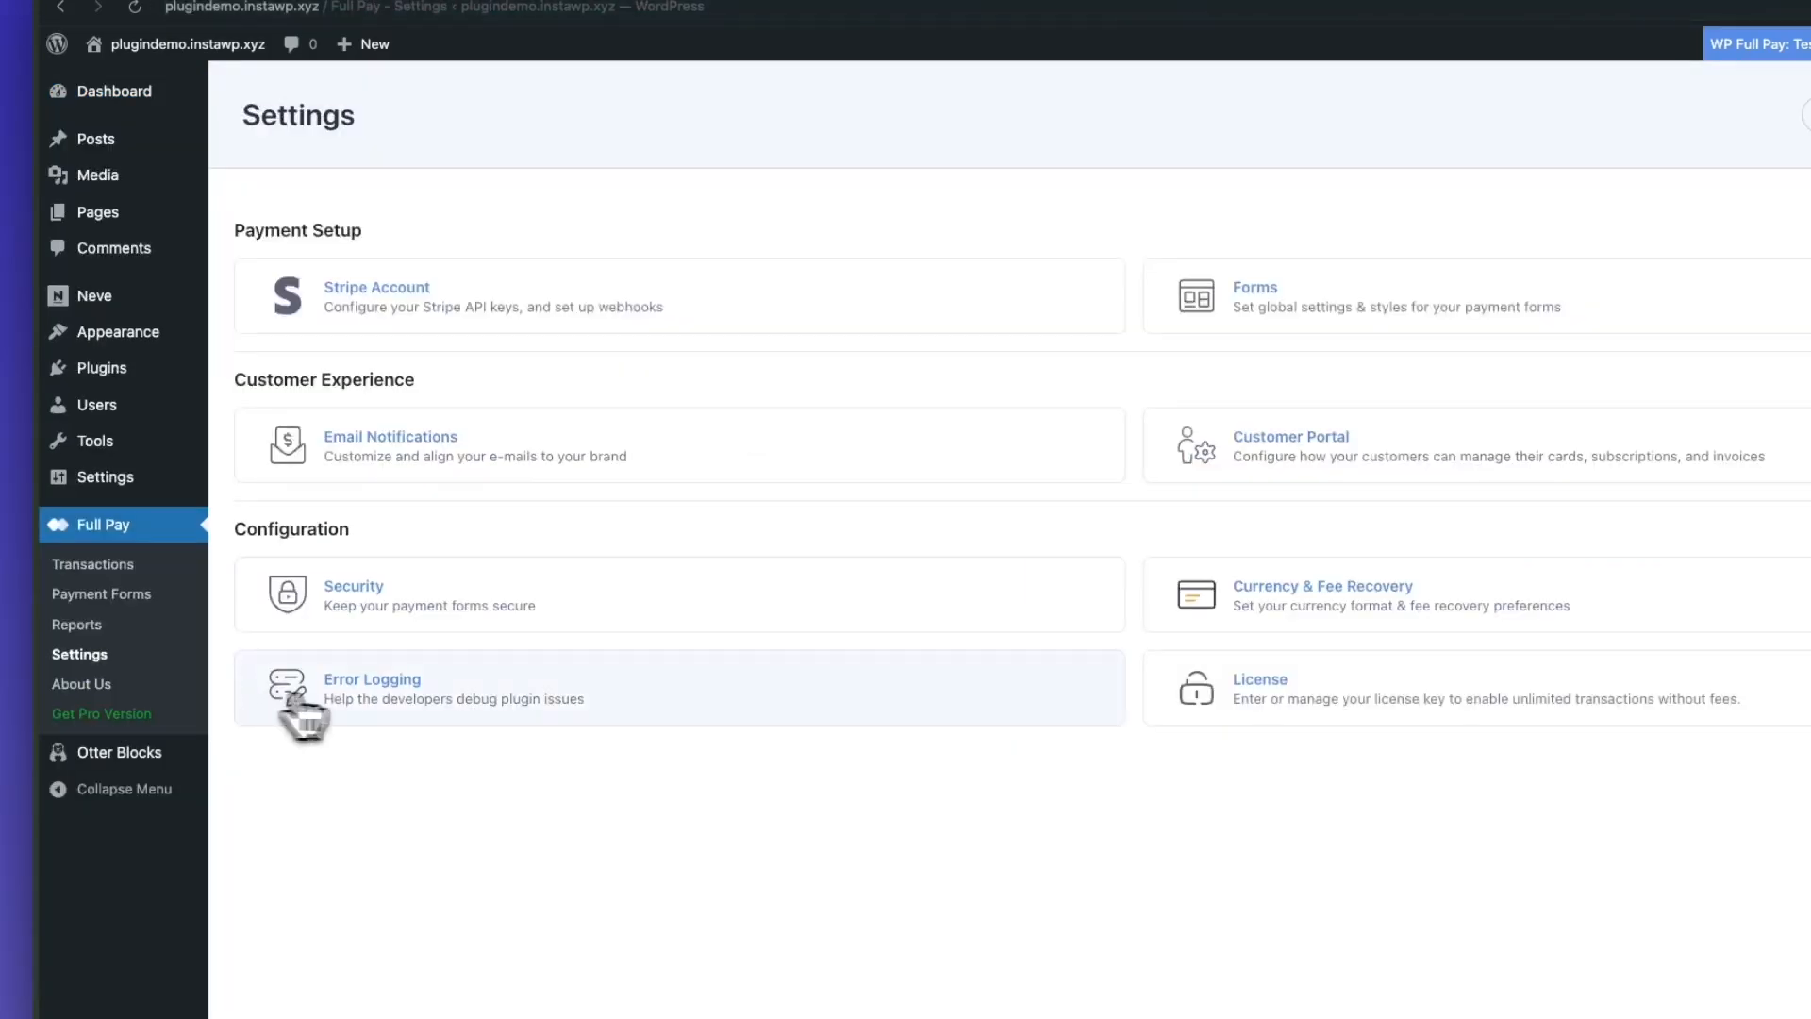
left_click(566, 325)
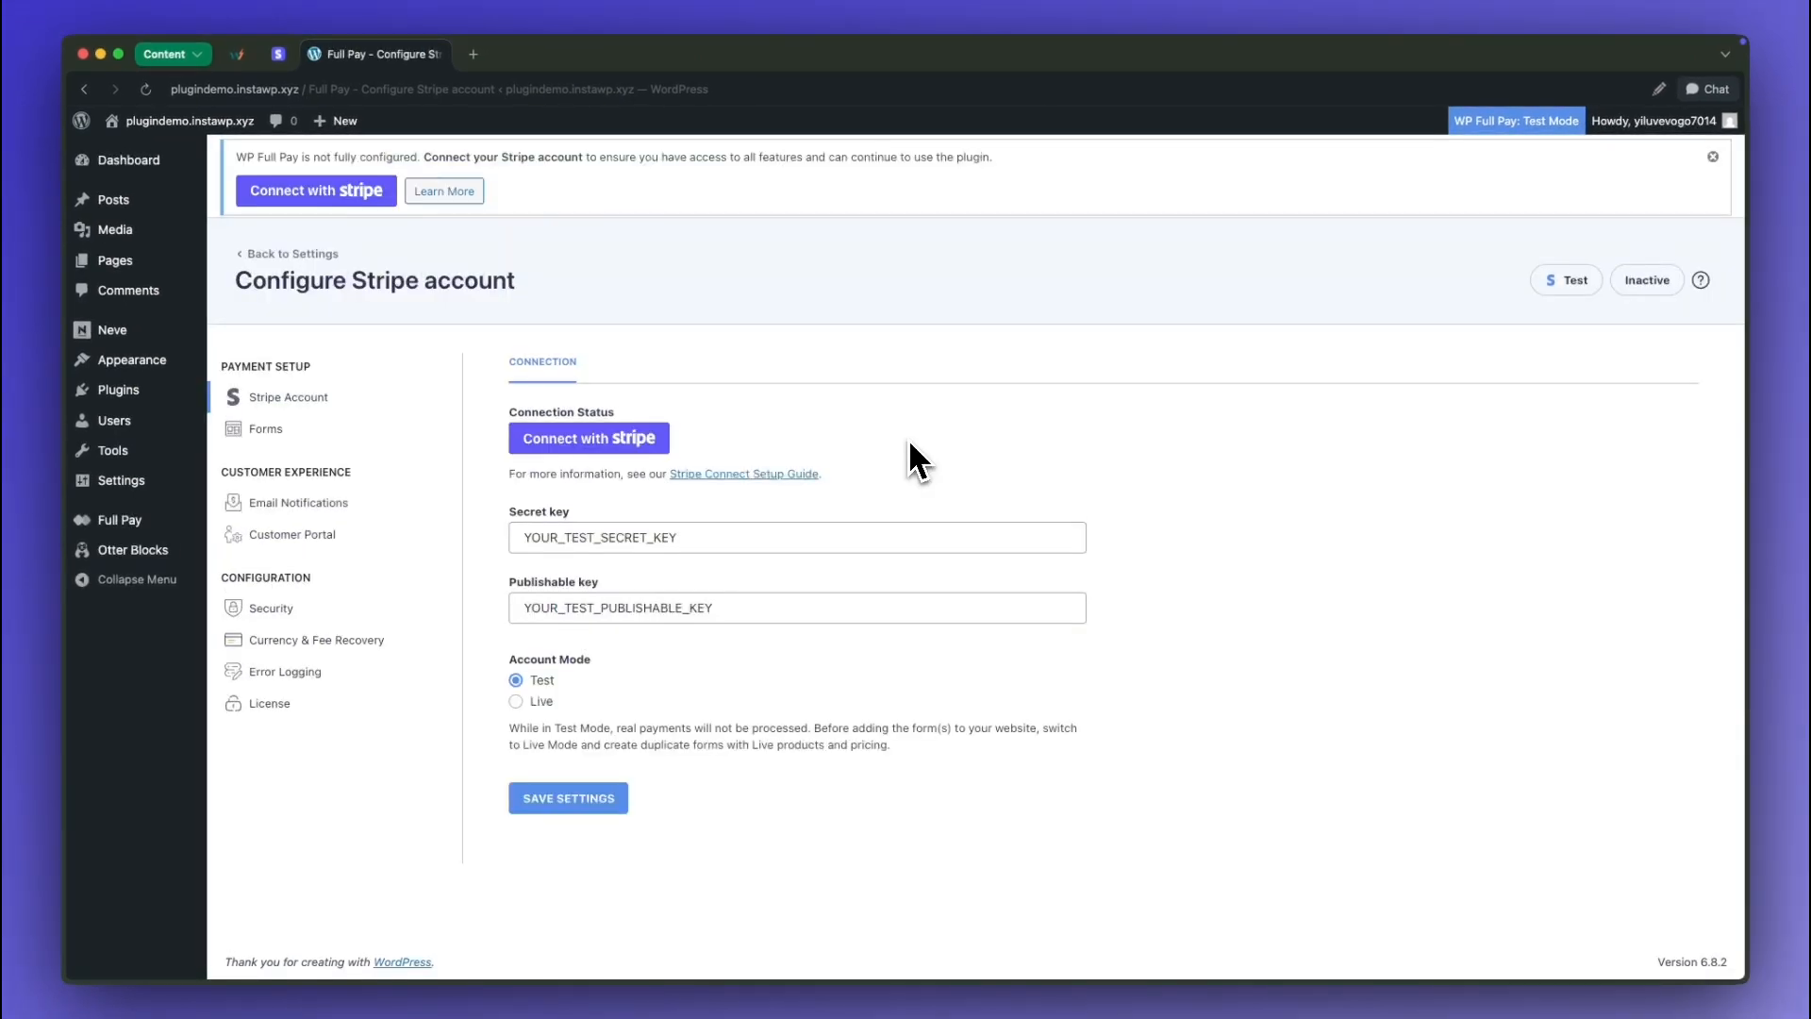
left_click(660, 439)
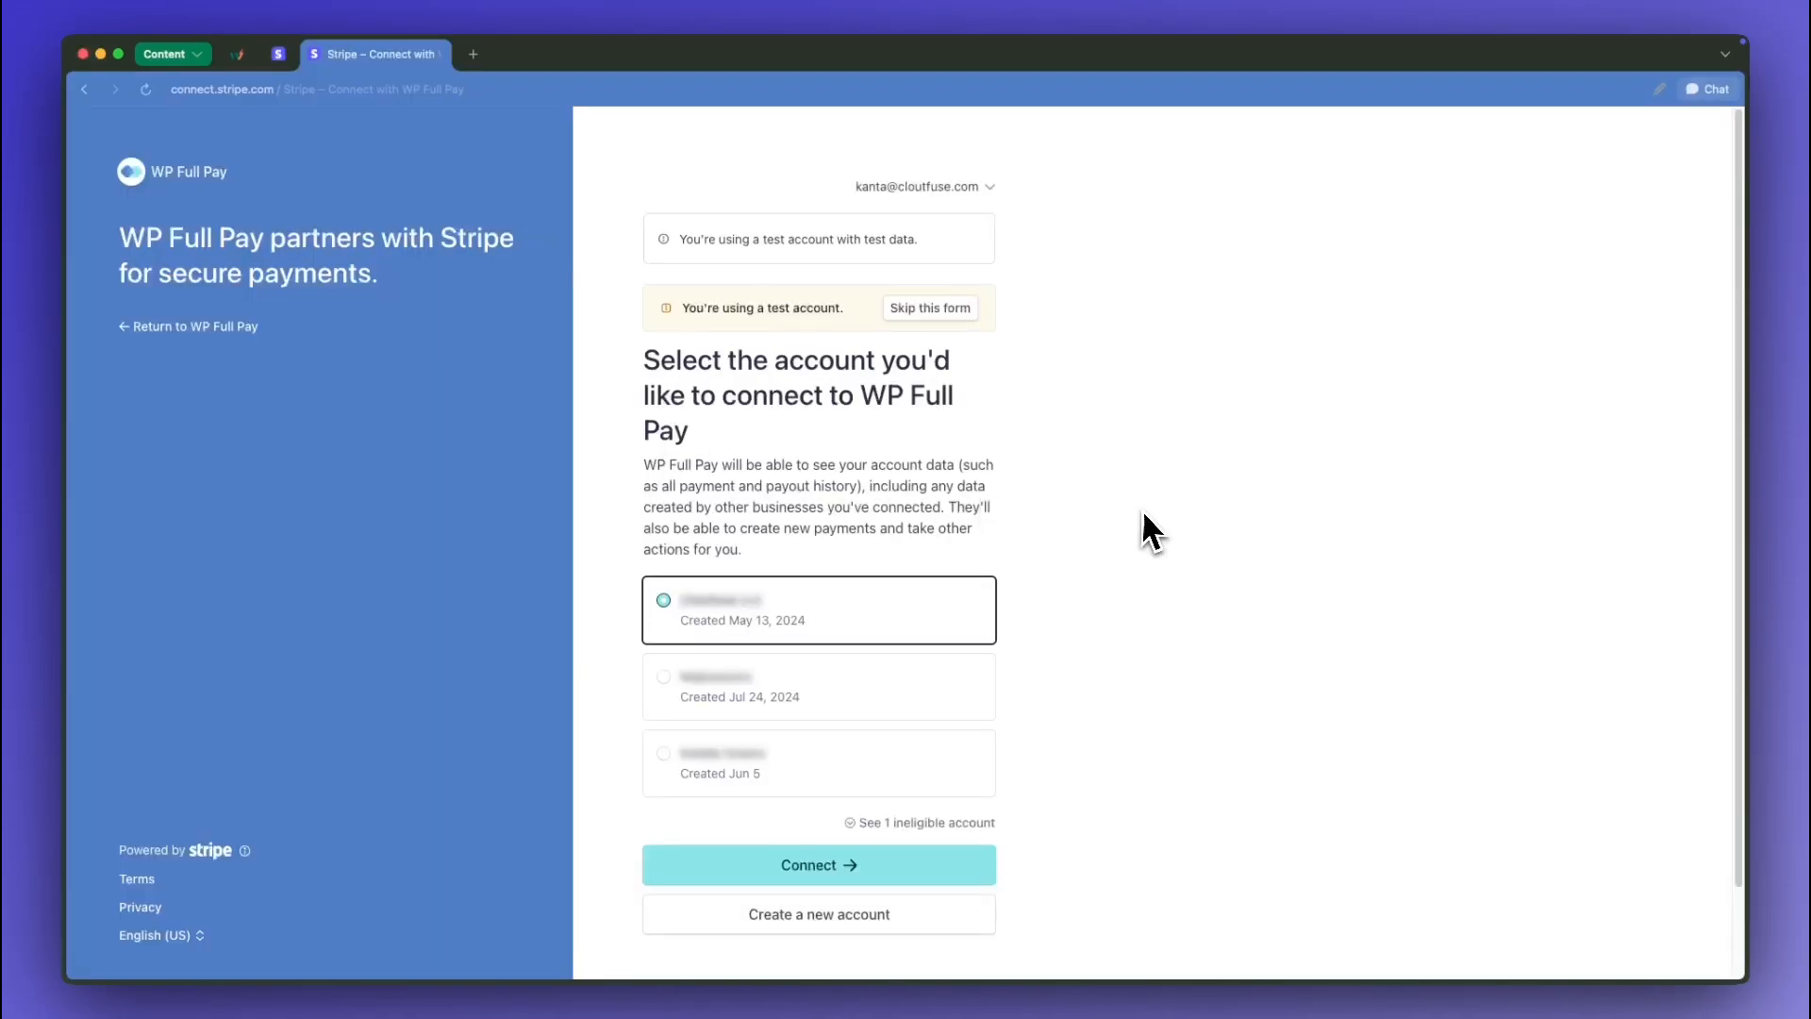
left_click(837, 880)
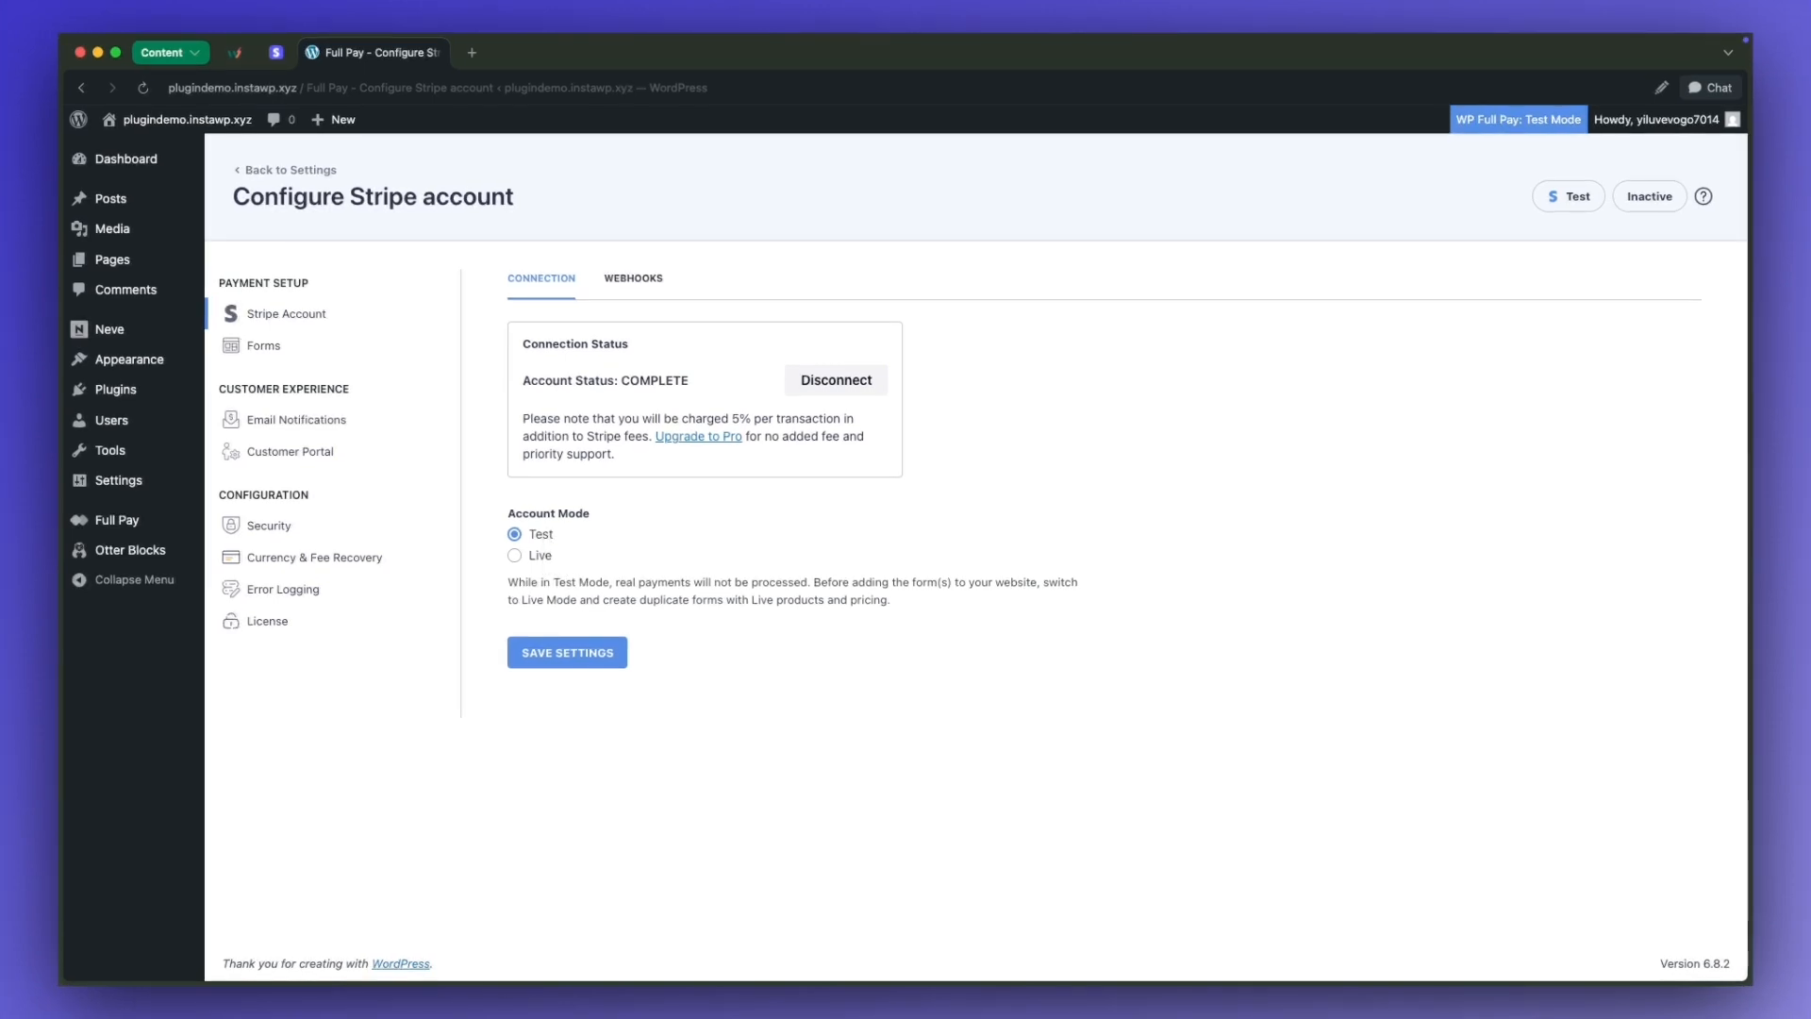
Add a new payment form with the display name "Hope in Motion" and the identifier HopeInMotion.
mouse_move(143, 526)
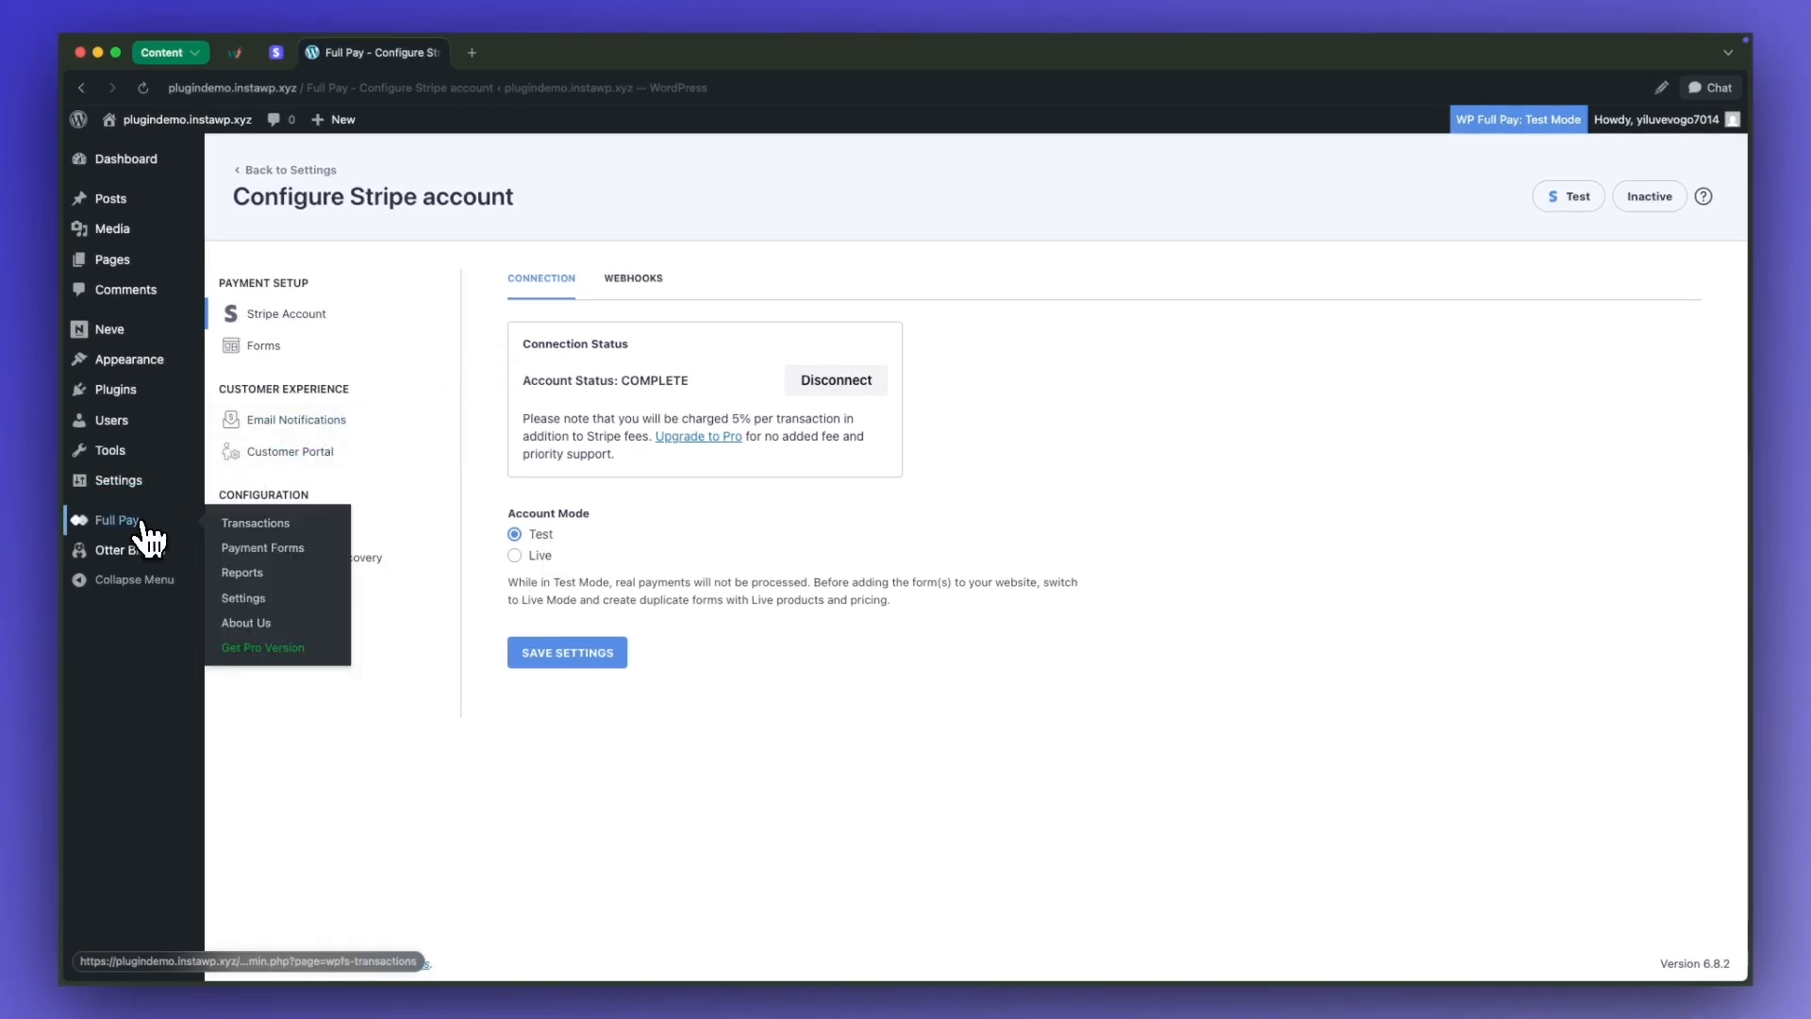
left_click(234, 550)
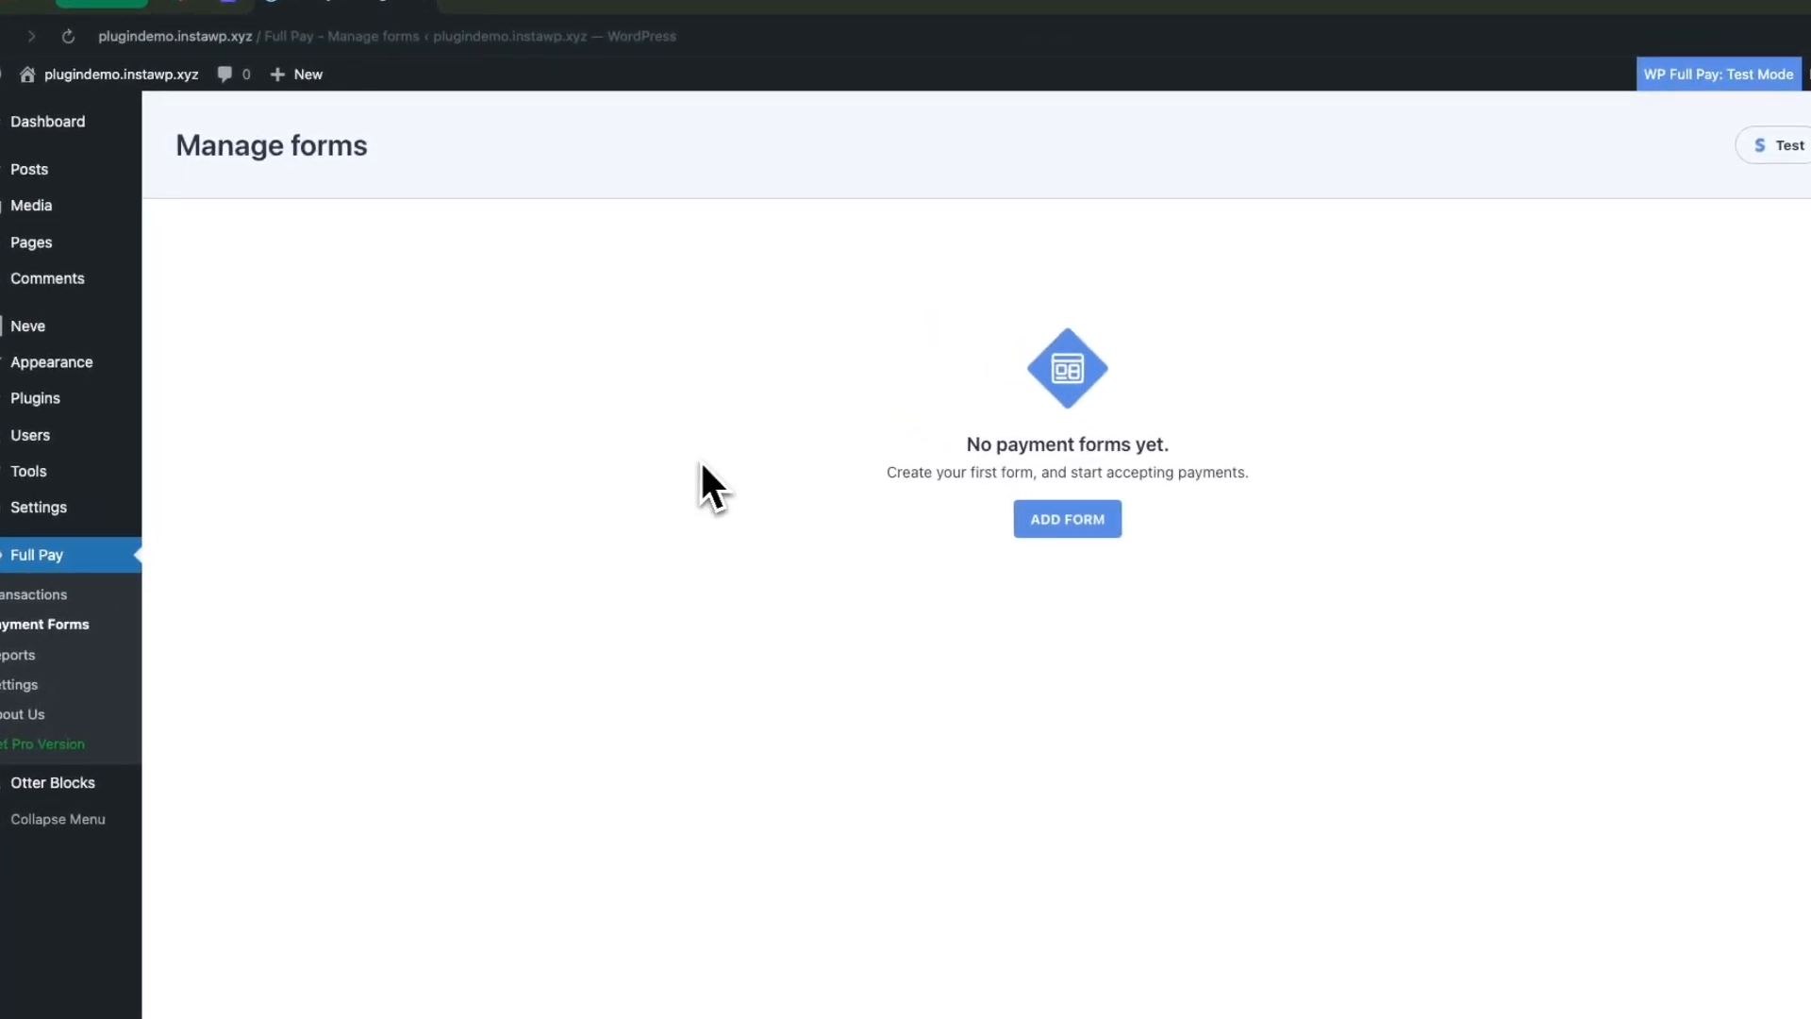
left_click(1057, 524)
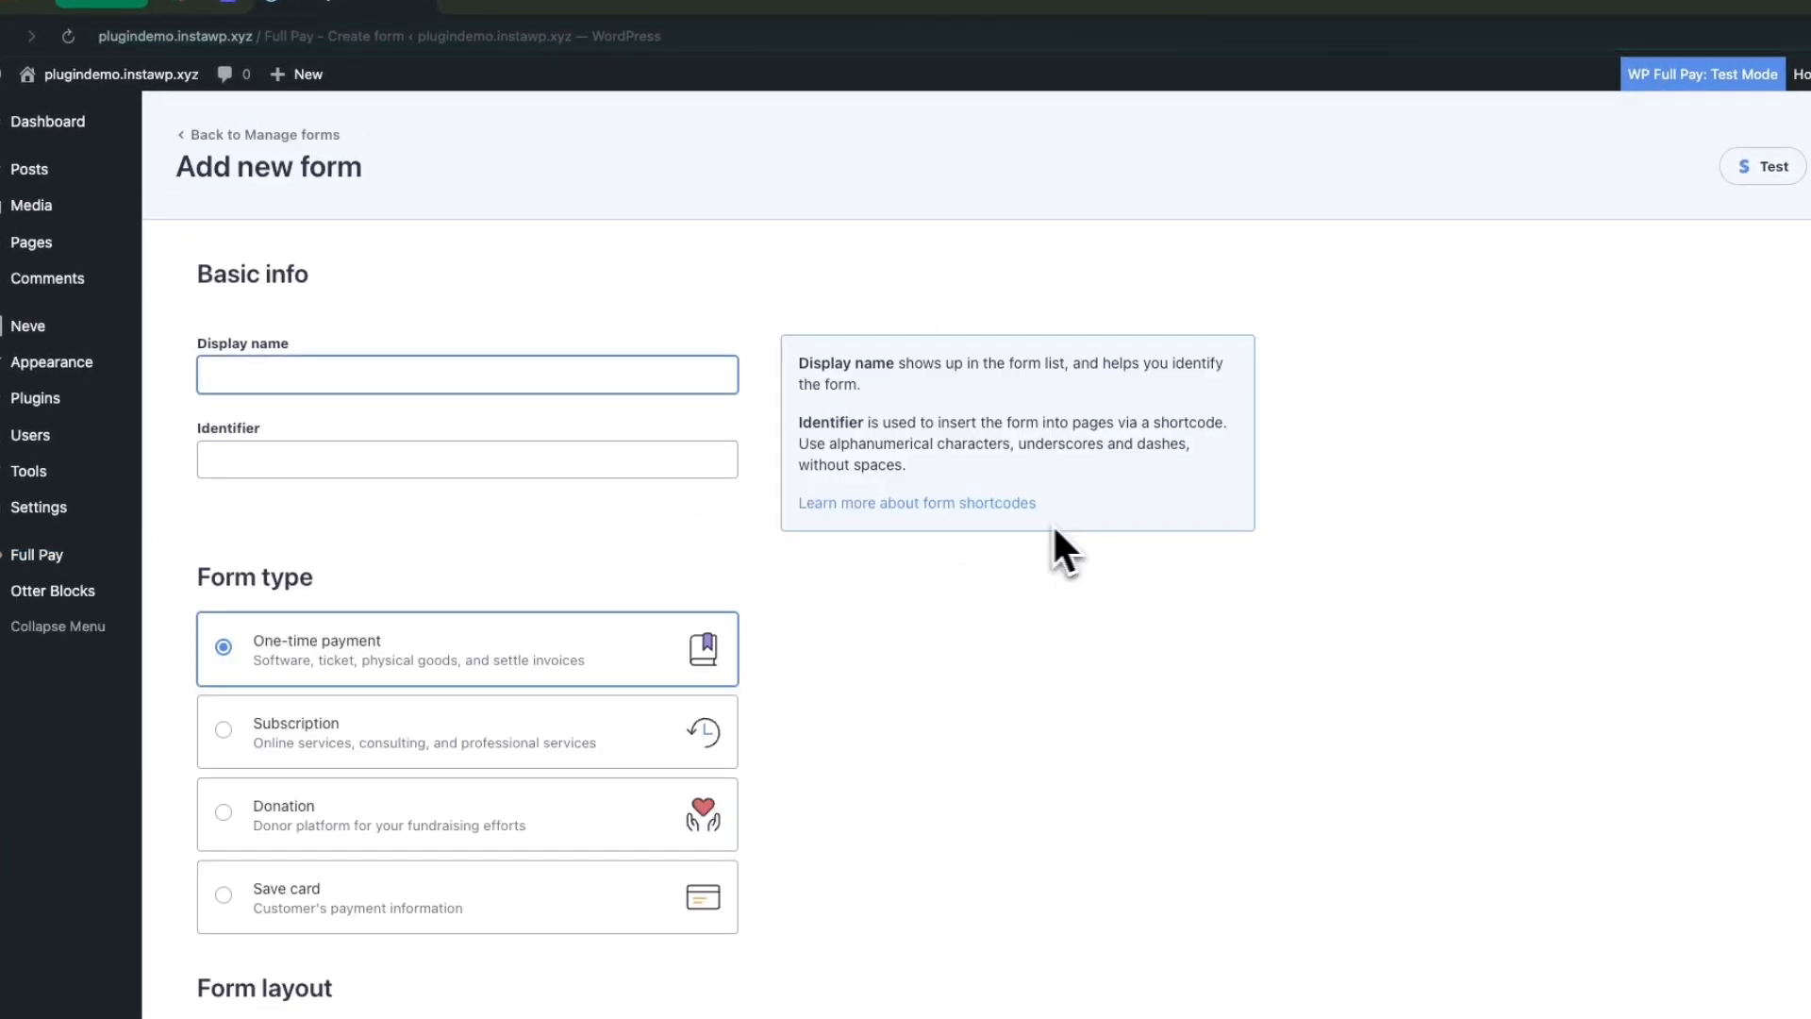
left_click(304, 376)
type("Hope in Motion")
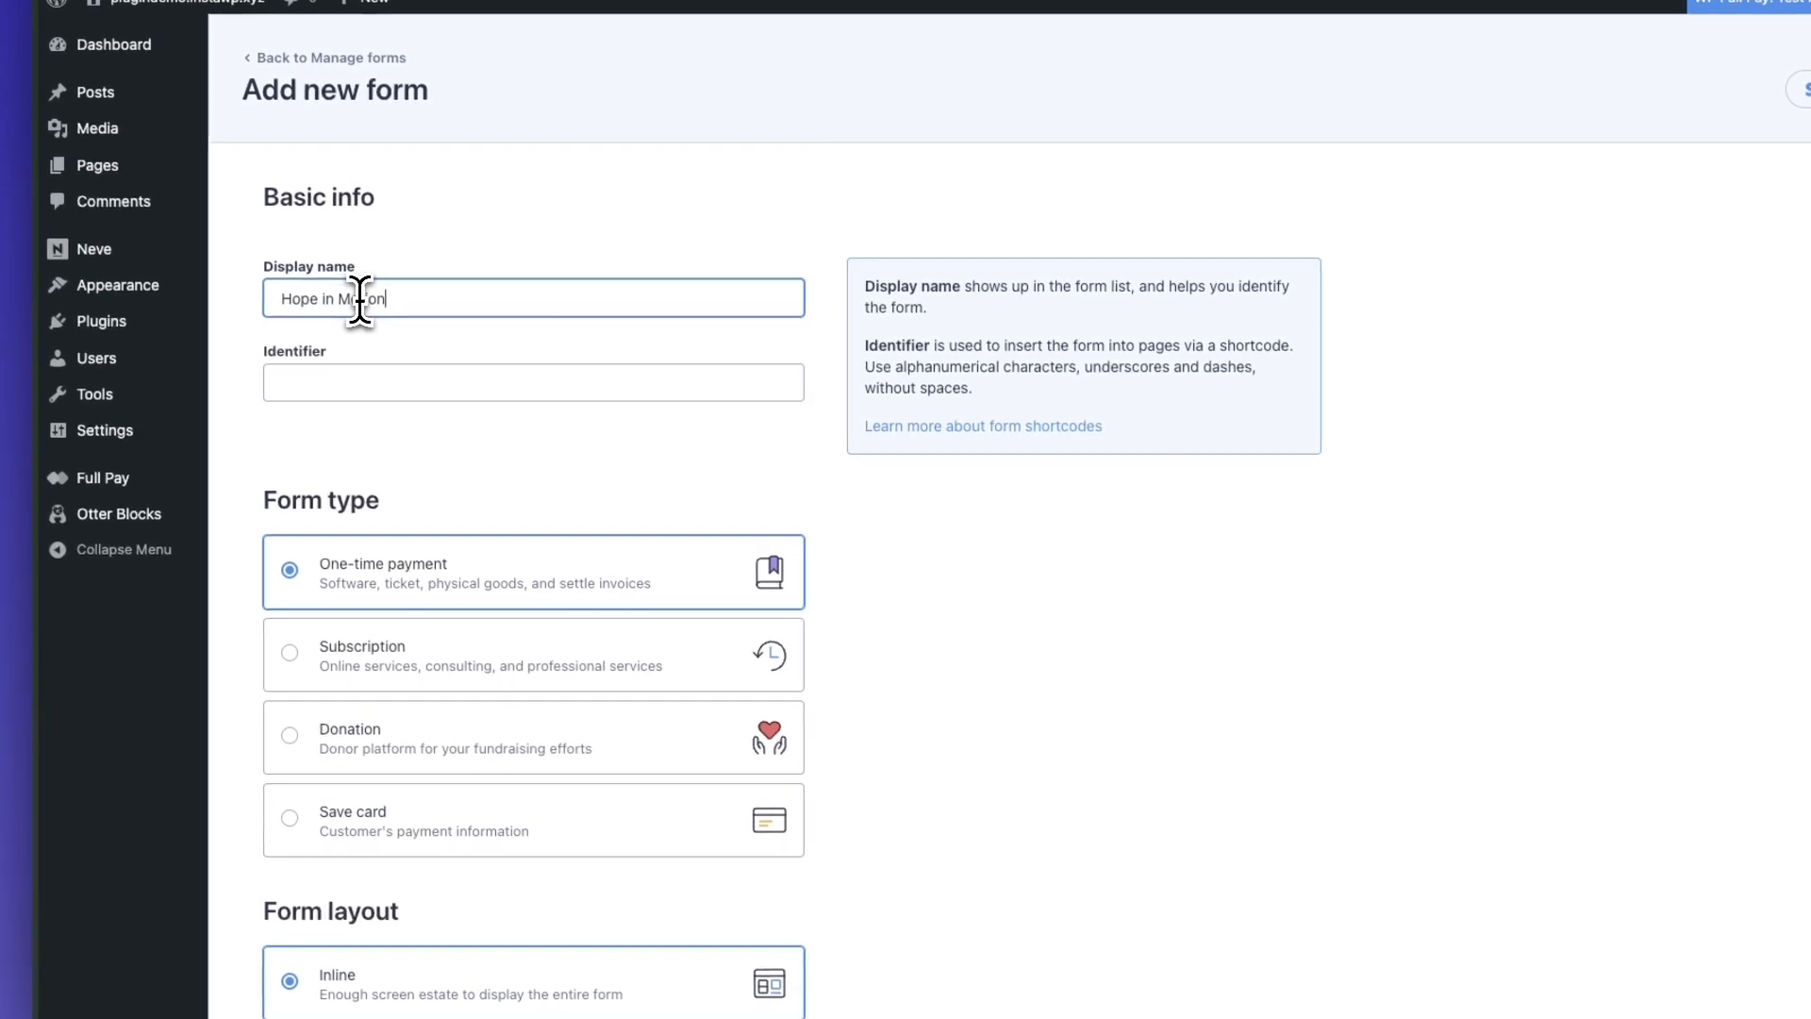
left_click(427, 327)
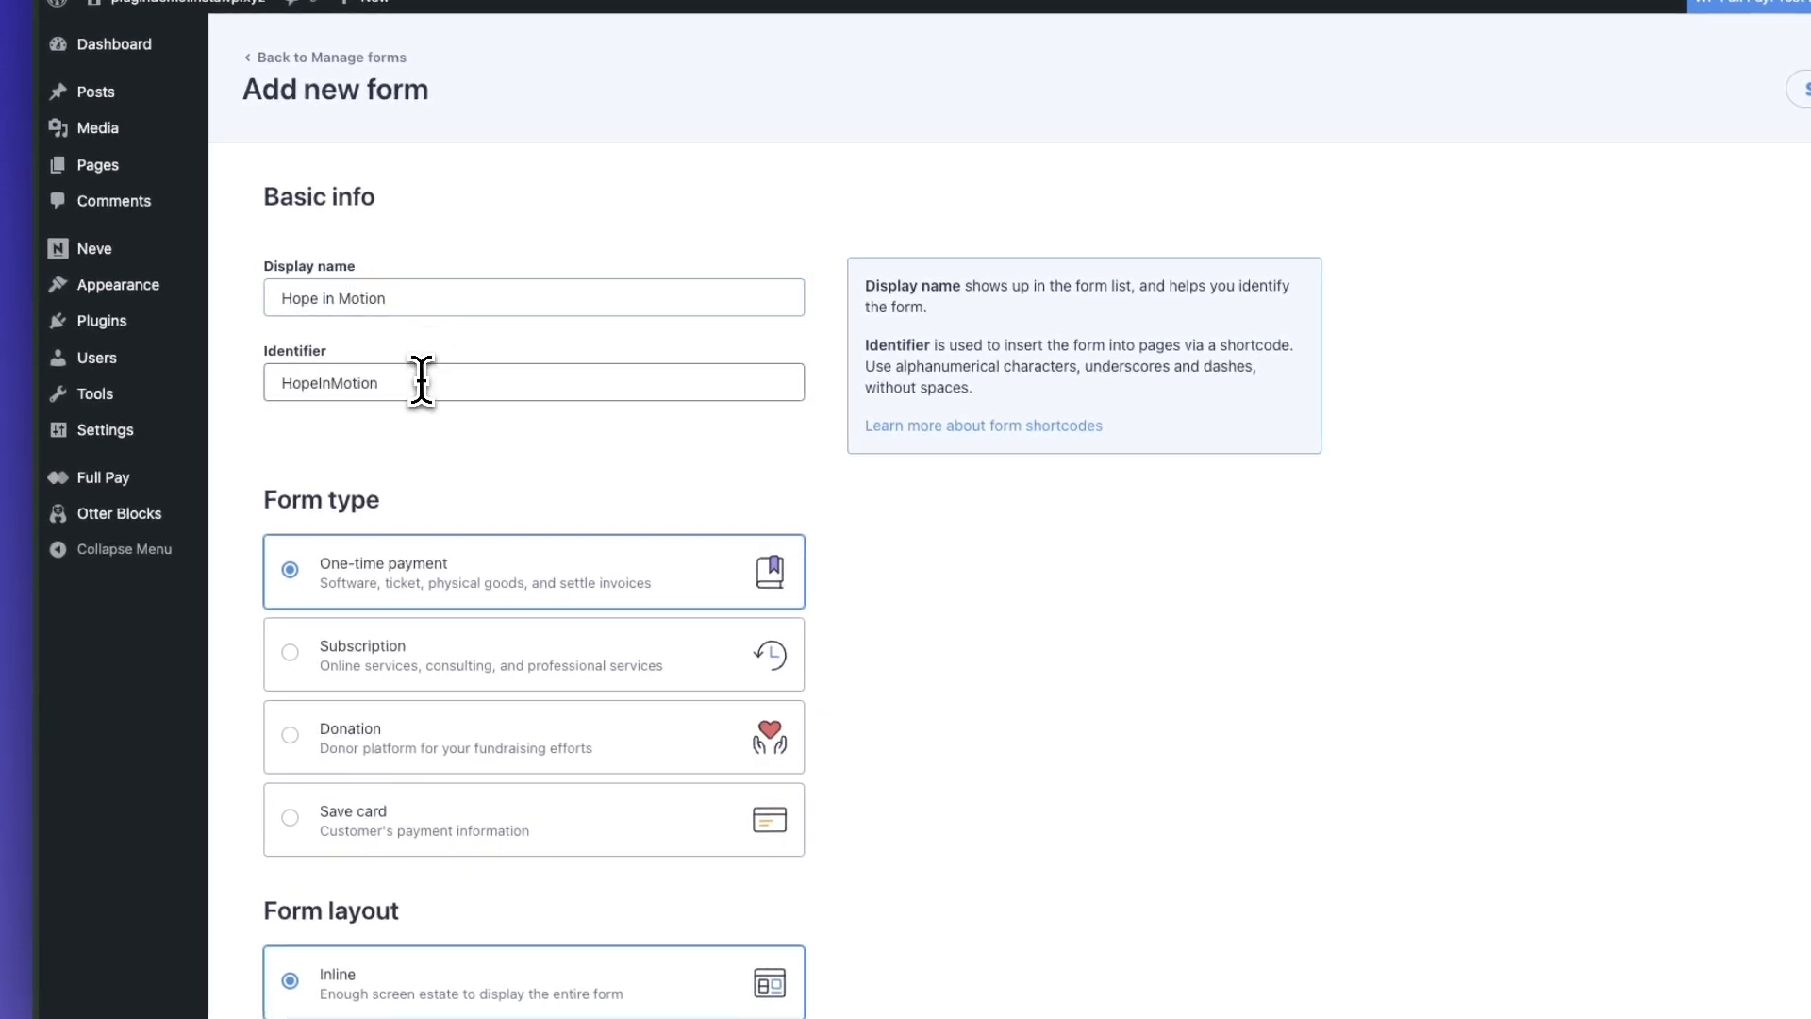
Set the form type to Donation with the Inline layout and create the form for editing.
scroll(495, 528, "down", 3)
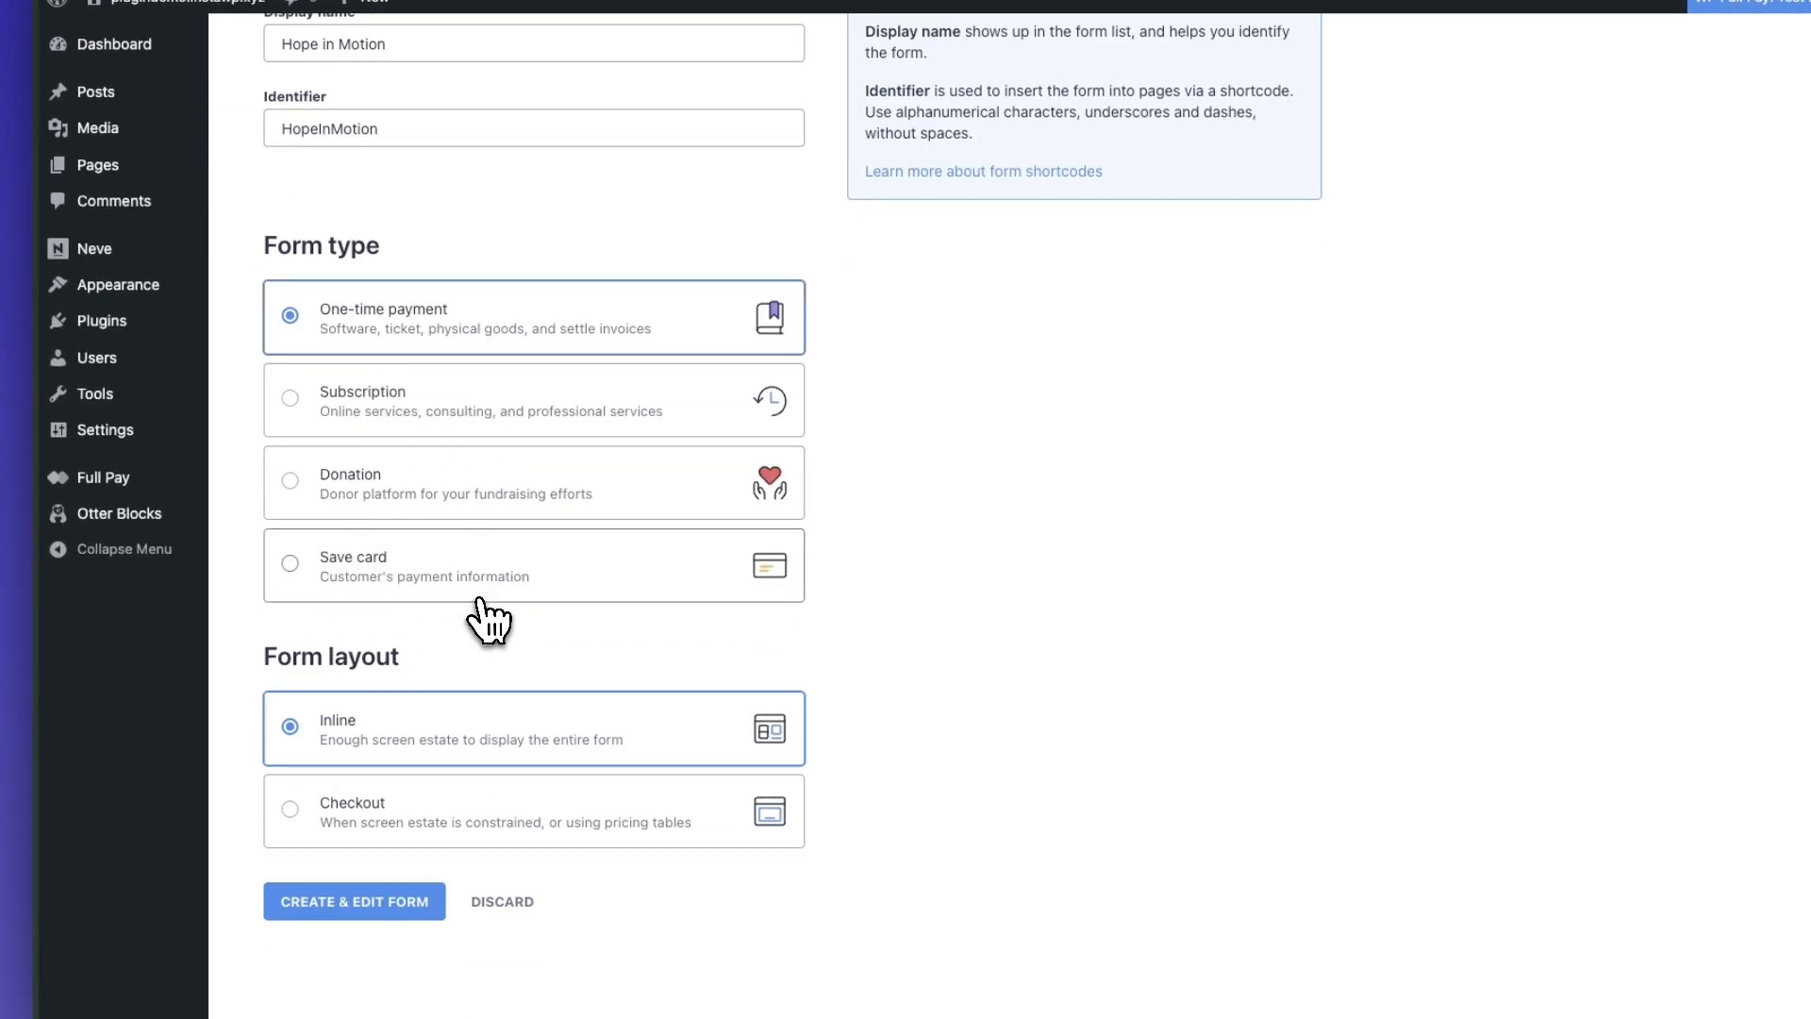
left_click(513, 524)
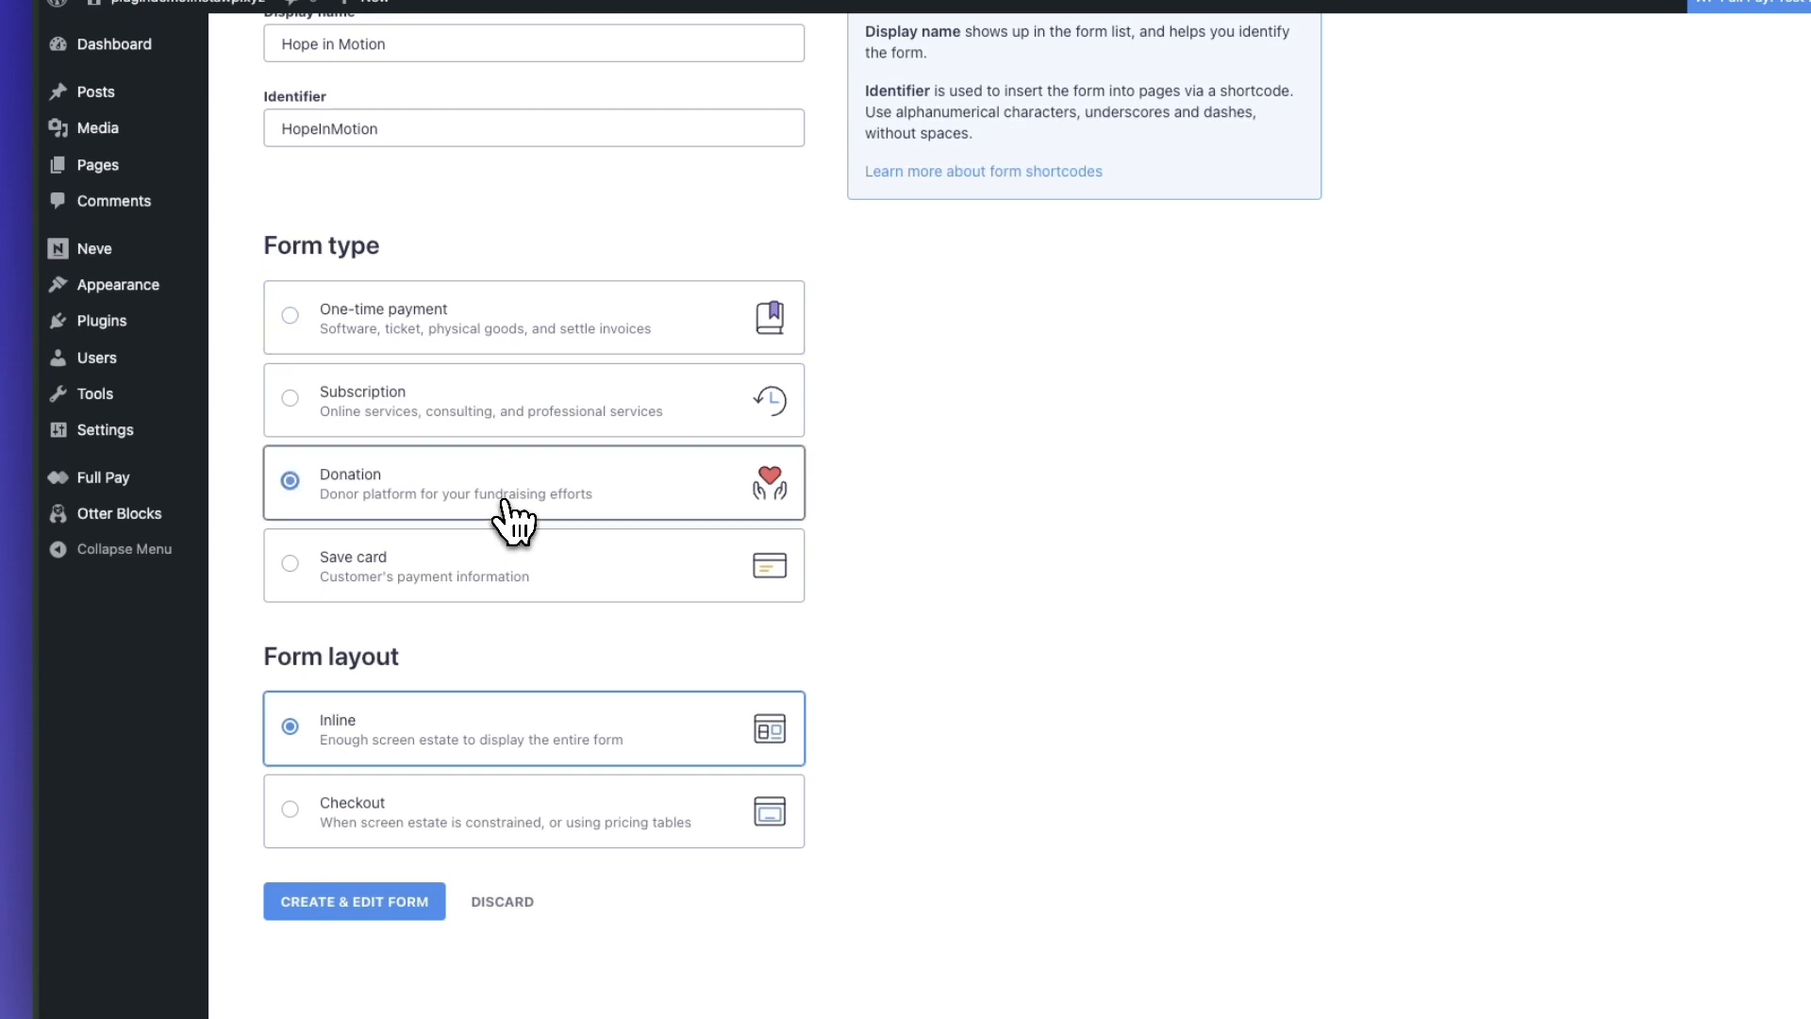
left_click(488, 752)
scroll(489, 755, "down", 1)
left_click(351, 879)
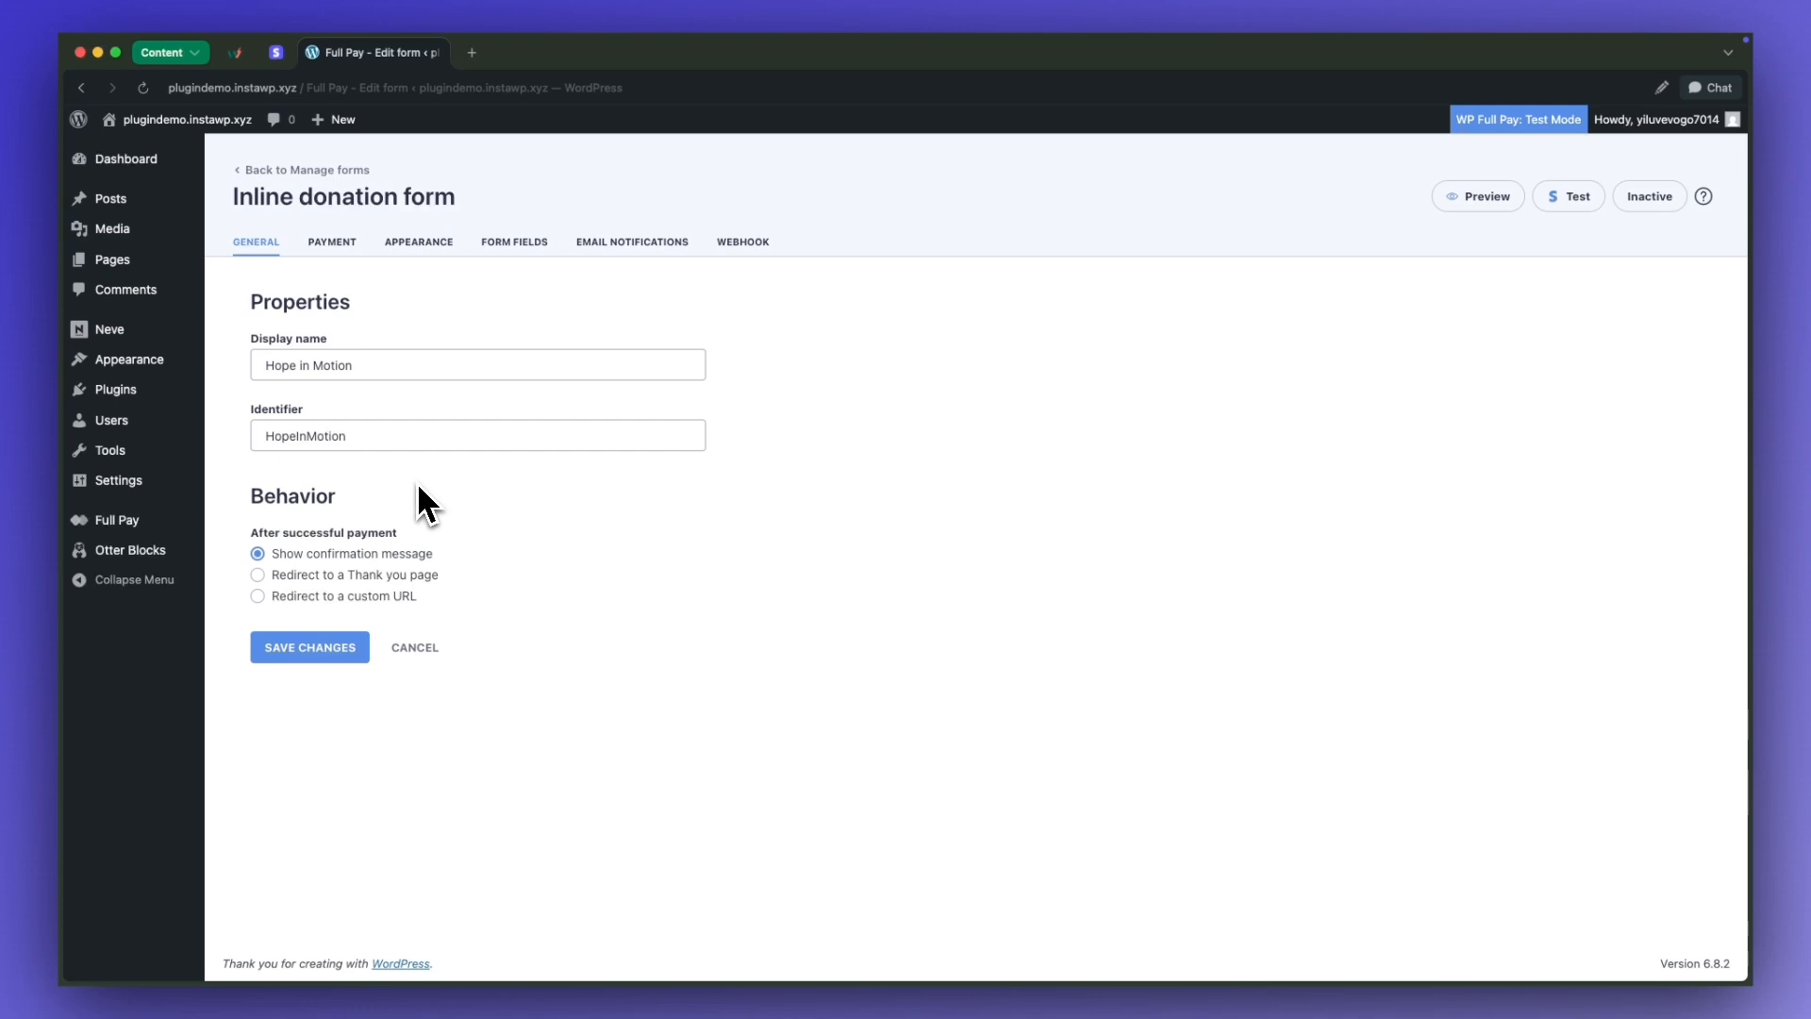
Delete the suggested donation amounts $2, $20, $50 and $5 from the form's payment settings.
left_click(339, 244)
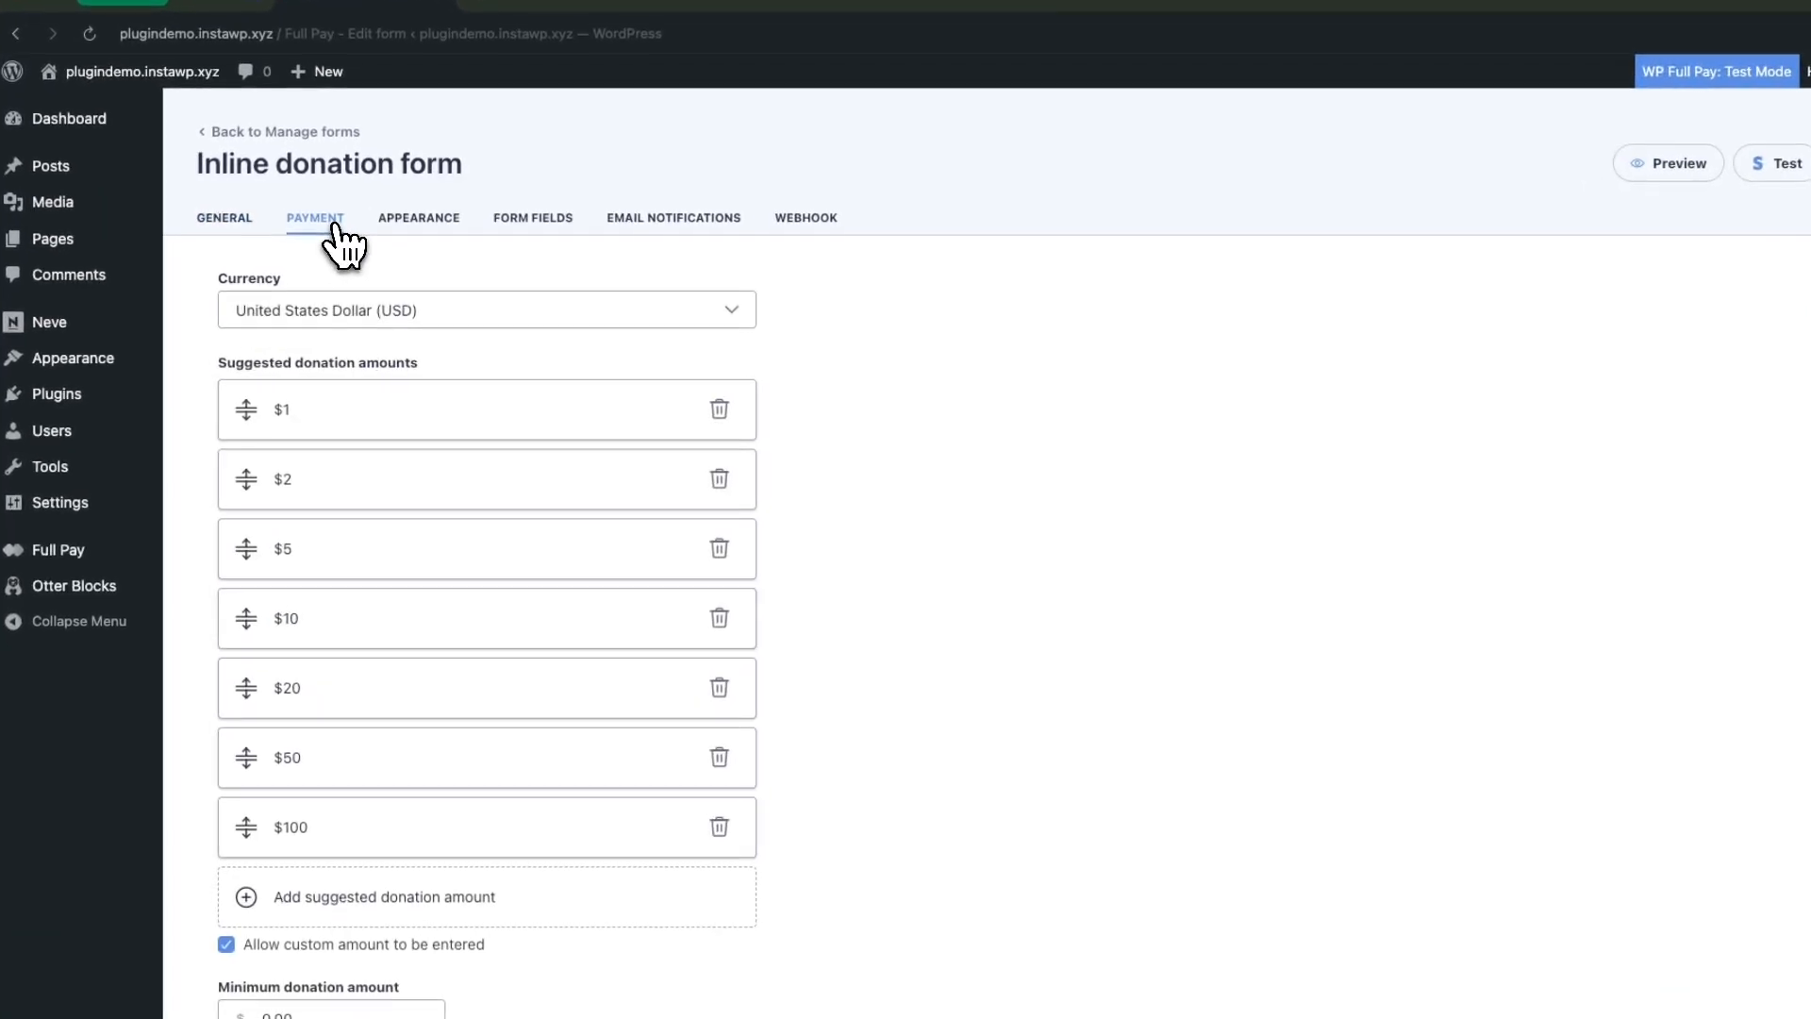
left_click(720, 478)
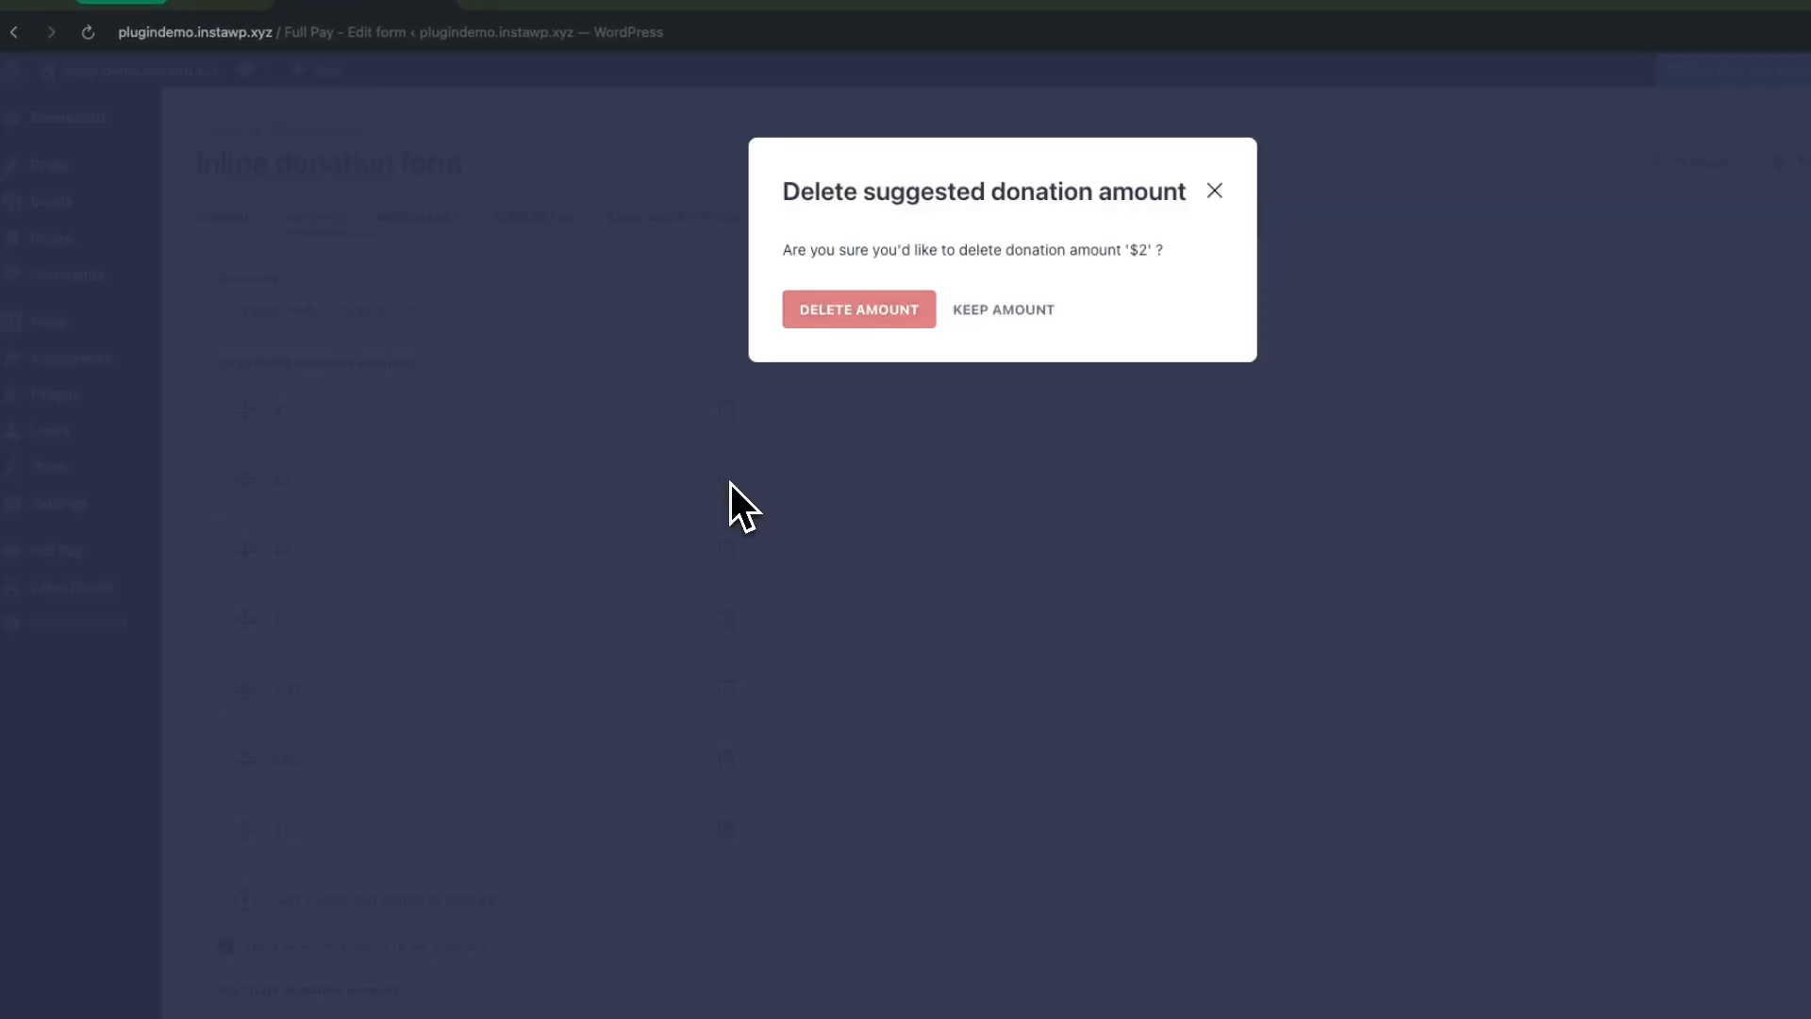
left_click(865, 315)
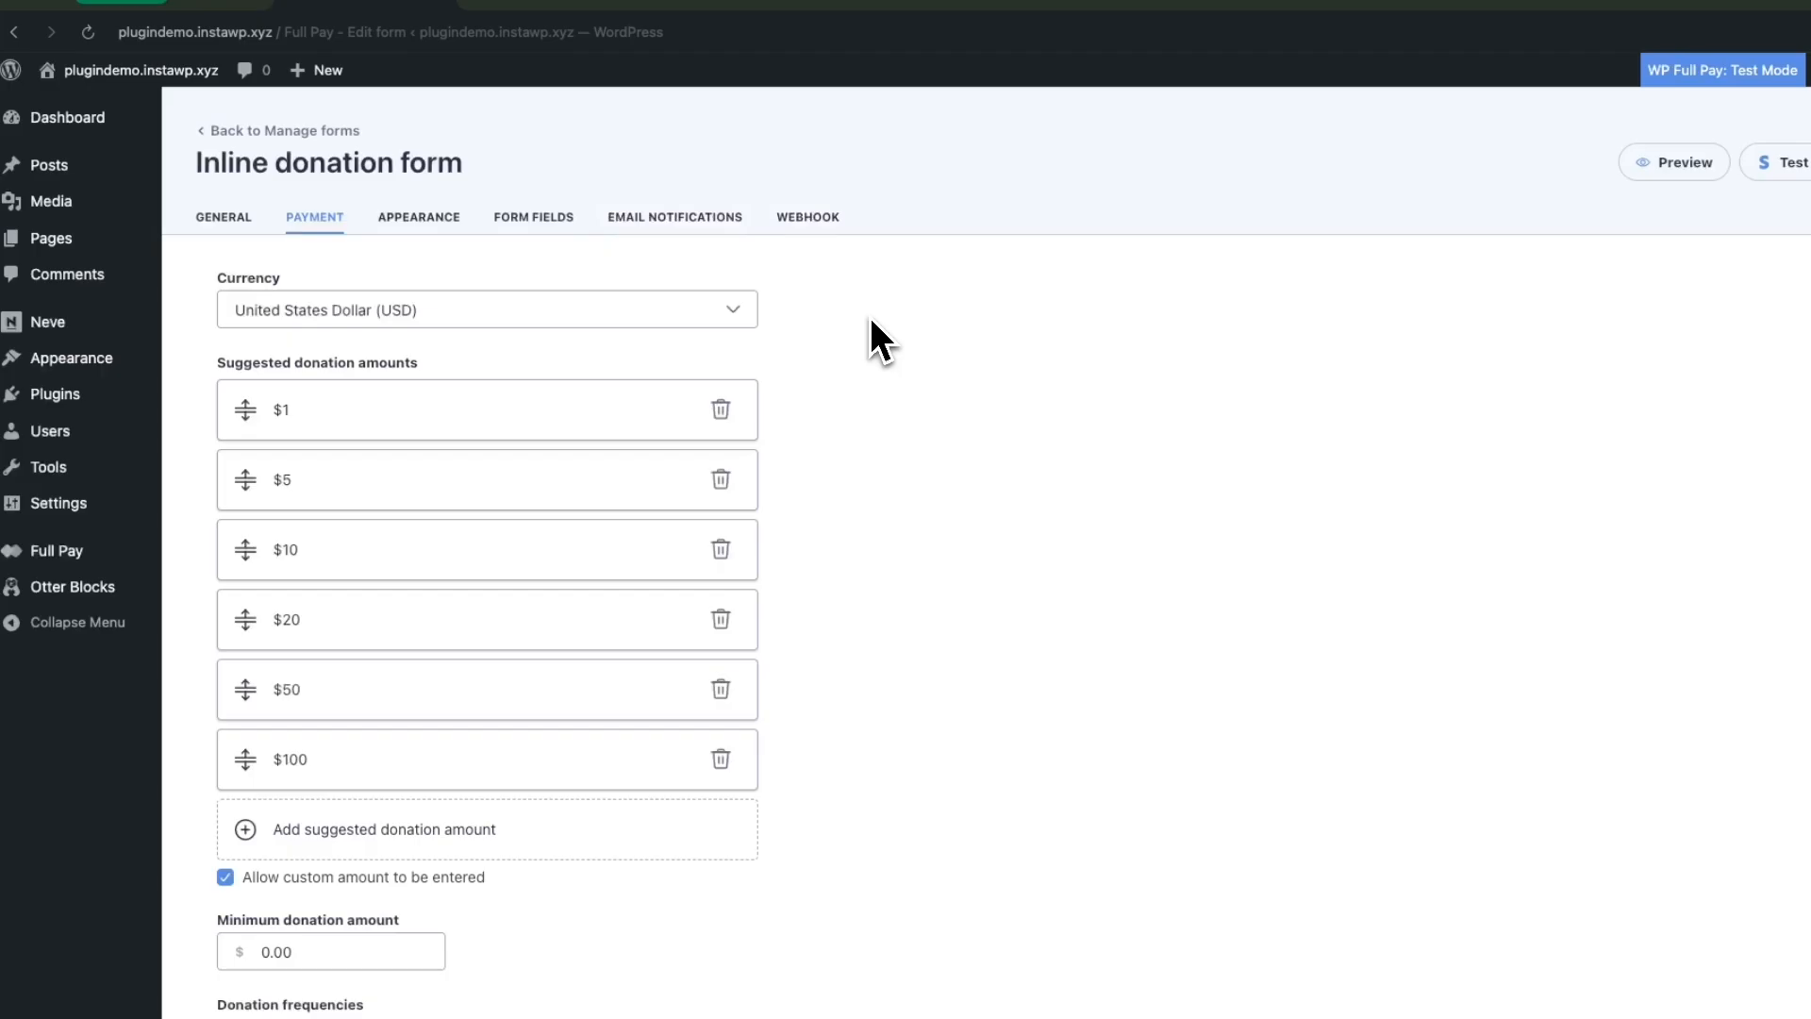
left_click(725, 620)
left_click(919, 319)
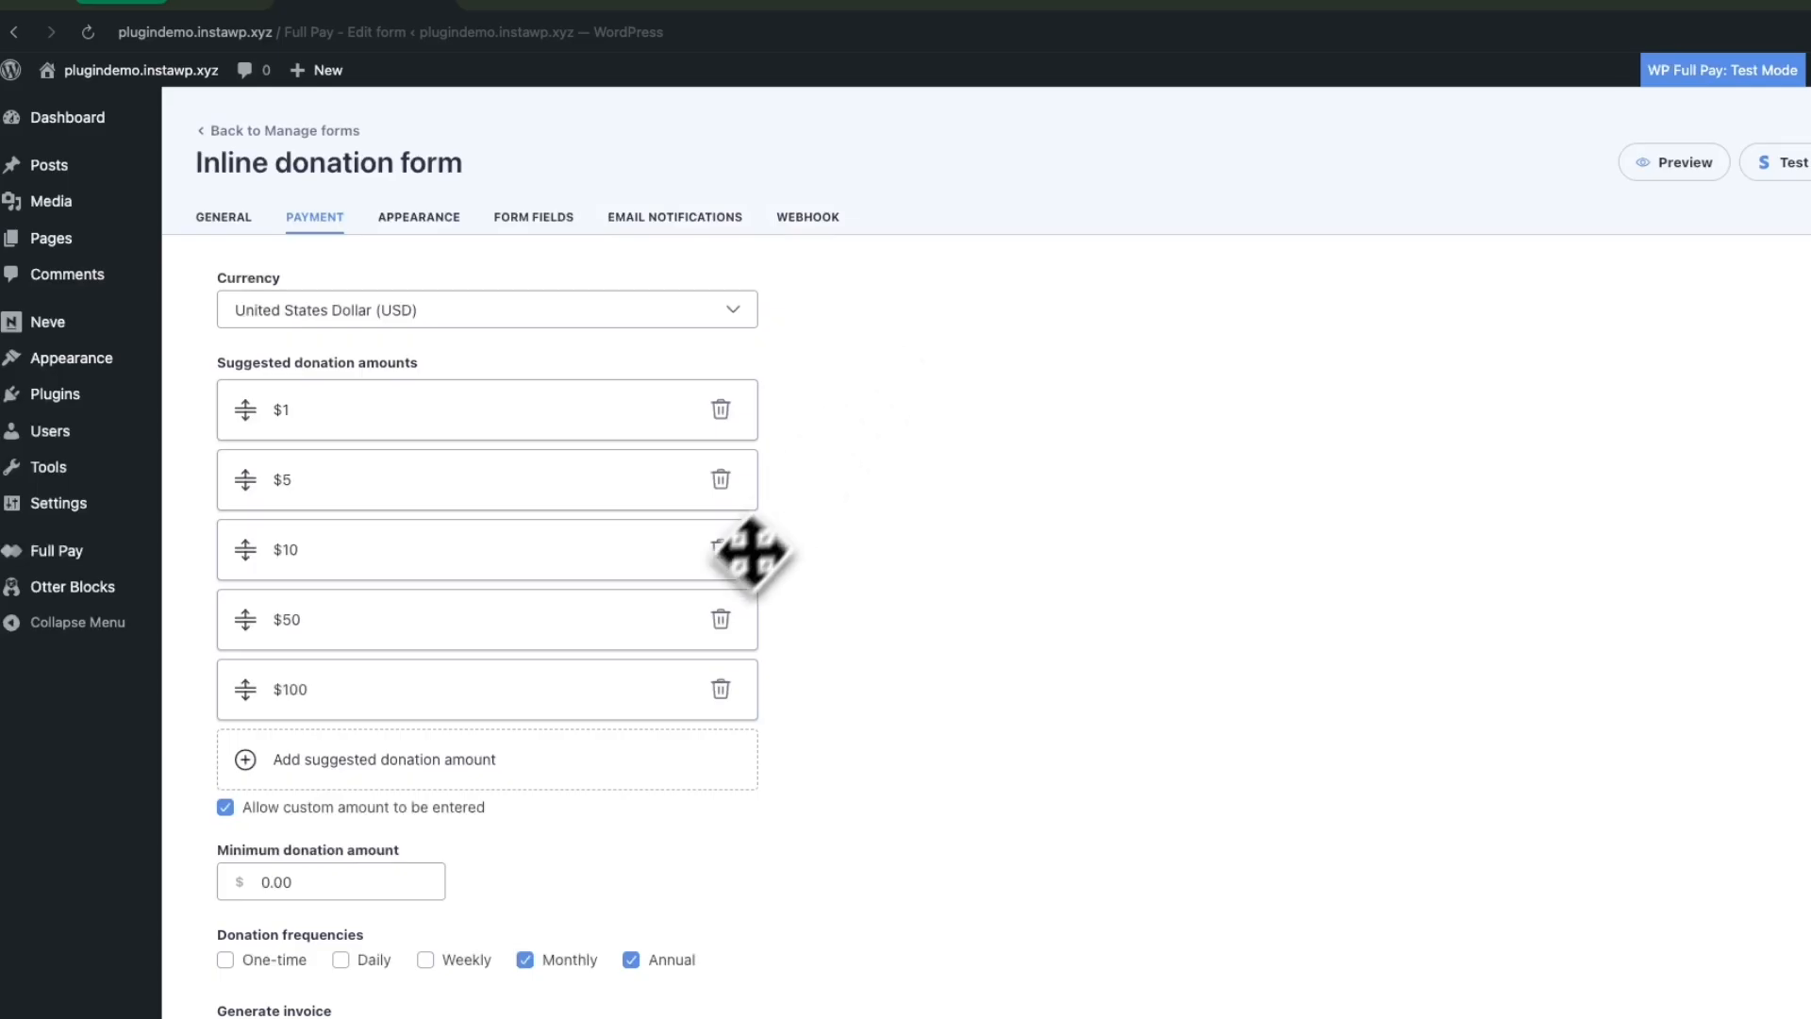
left_click(721, 620)
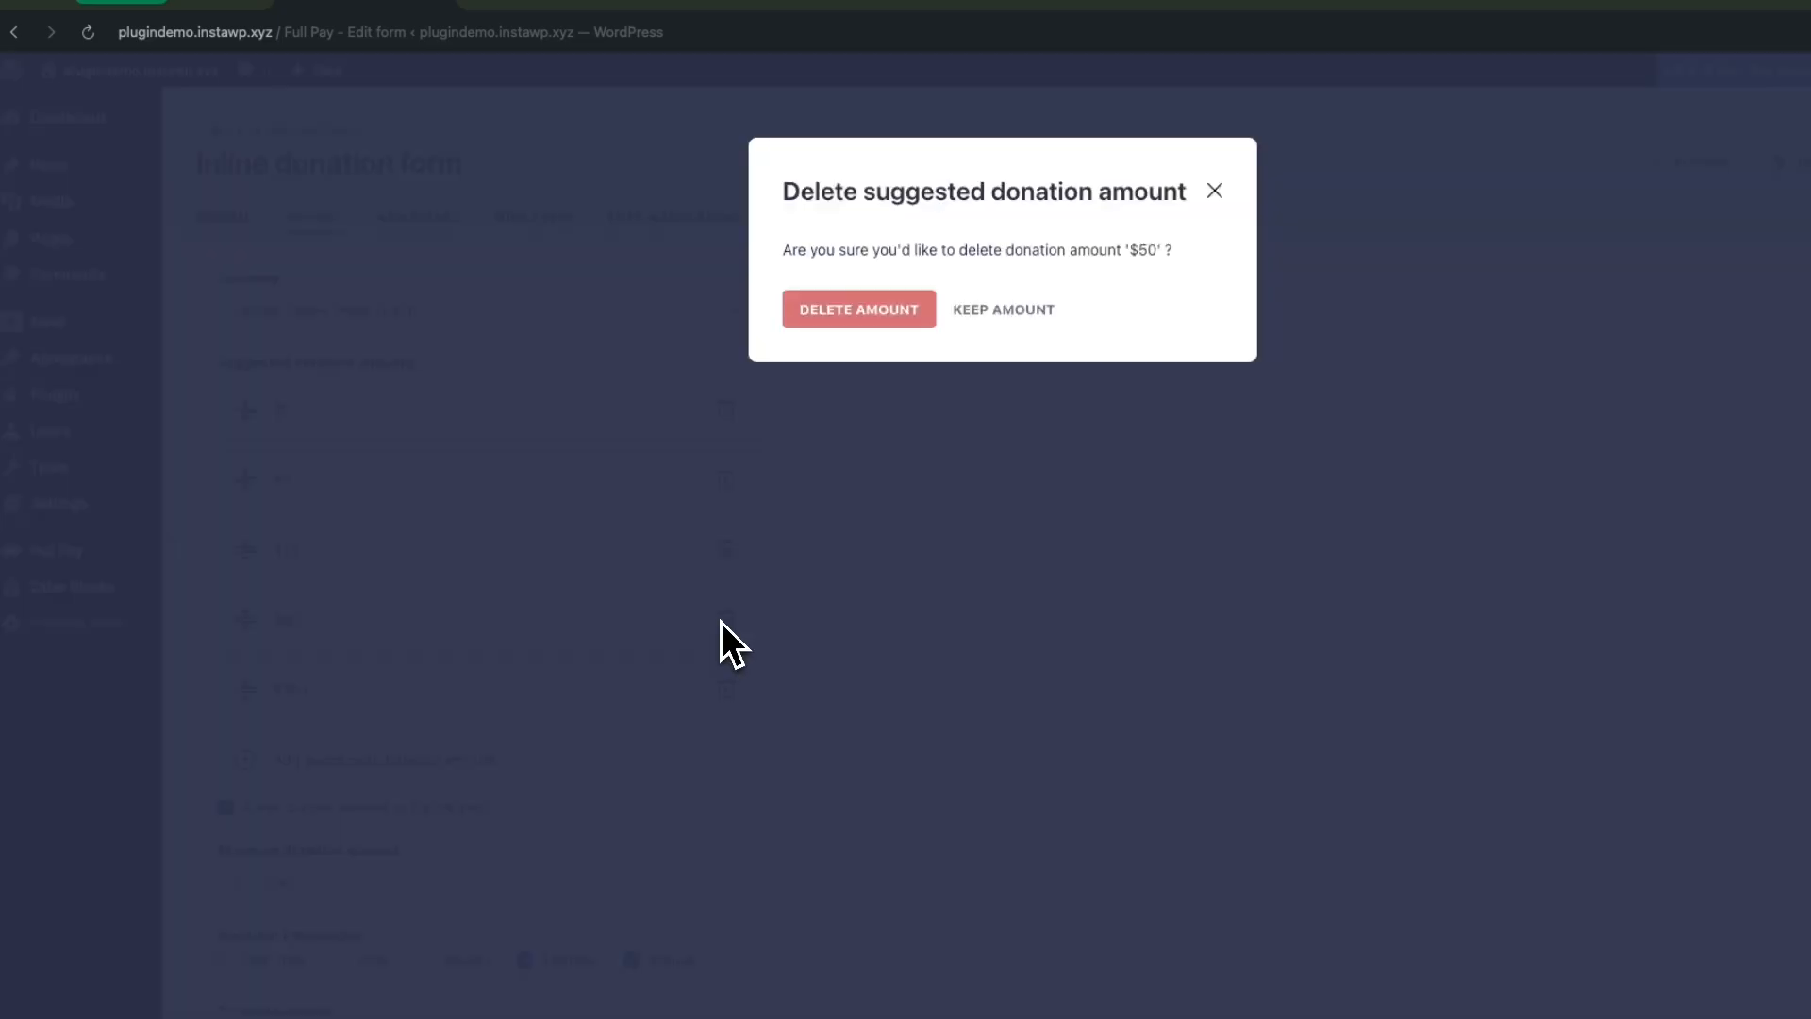
left_click(880, 319)
left_click(721, 479)
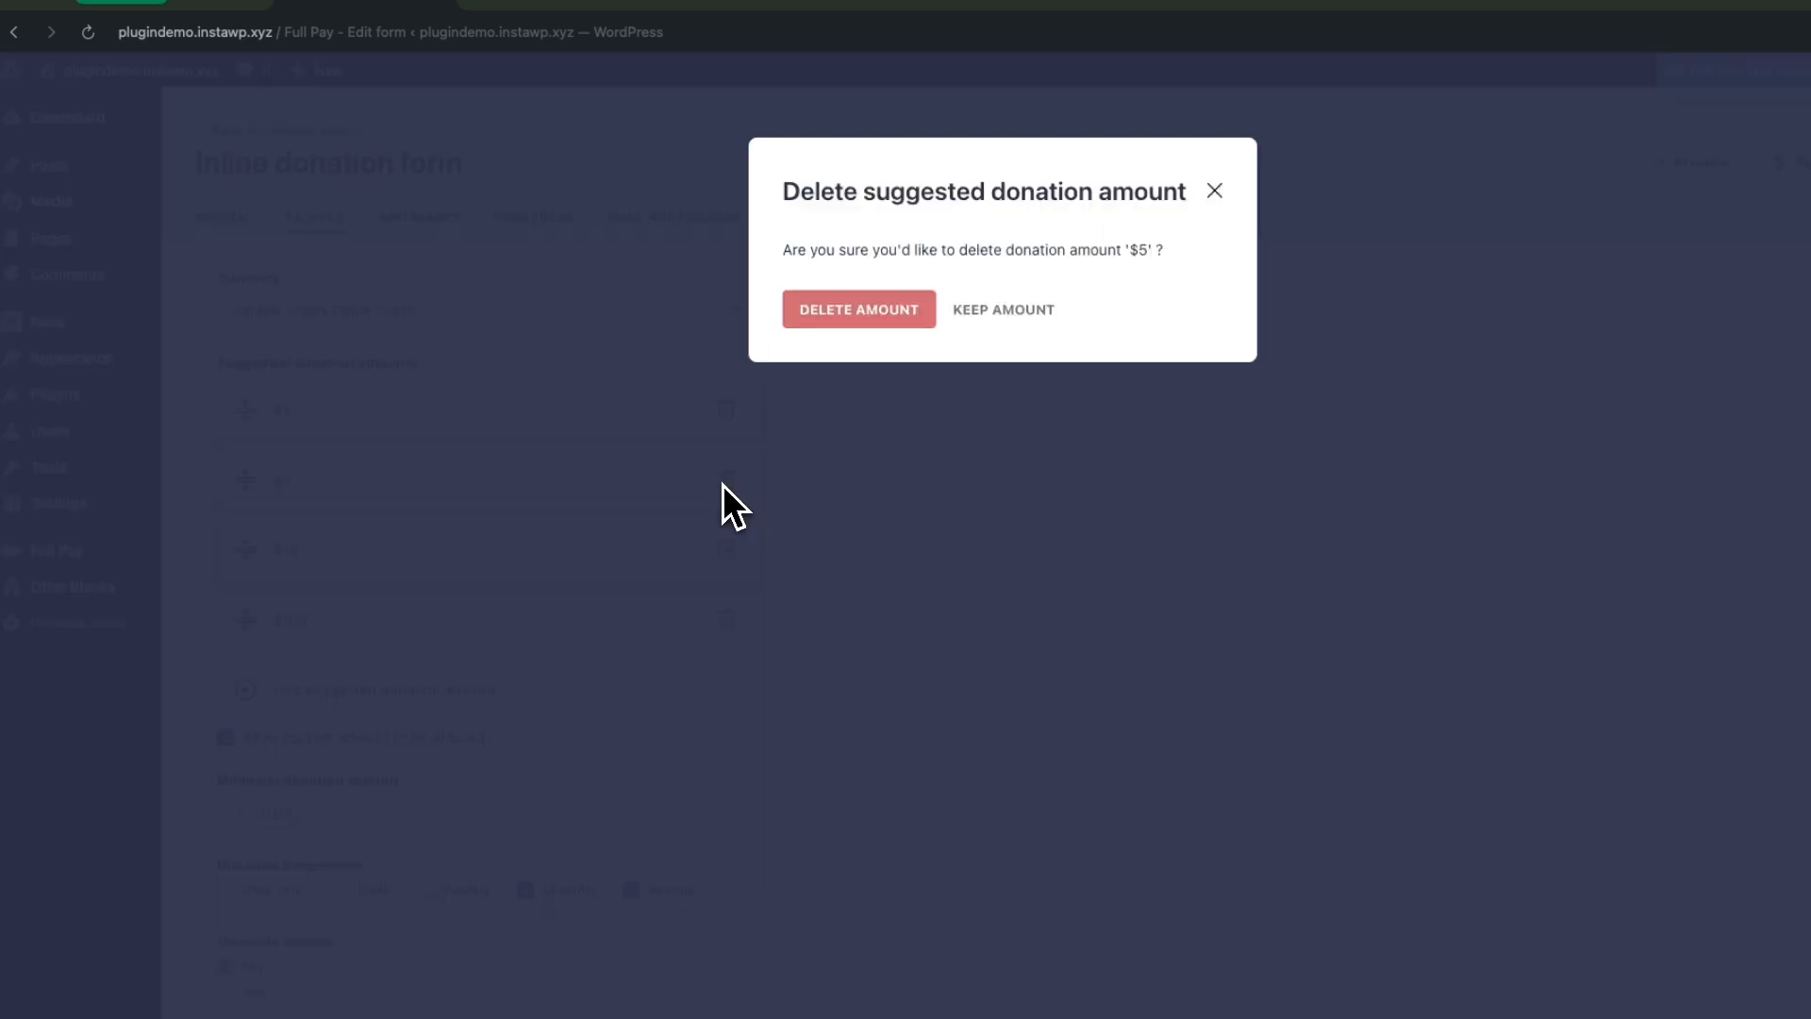
left_click(849, 317)
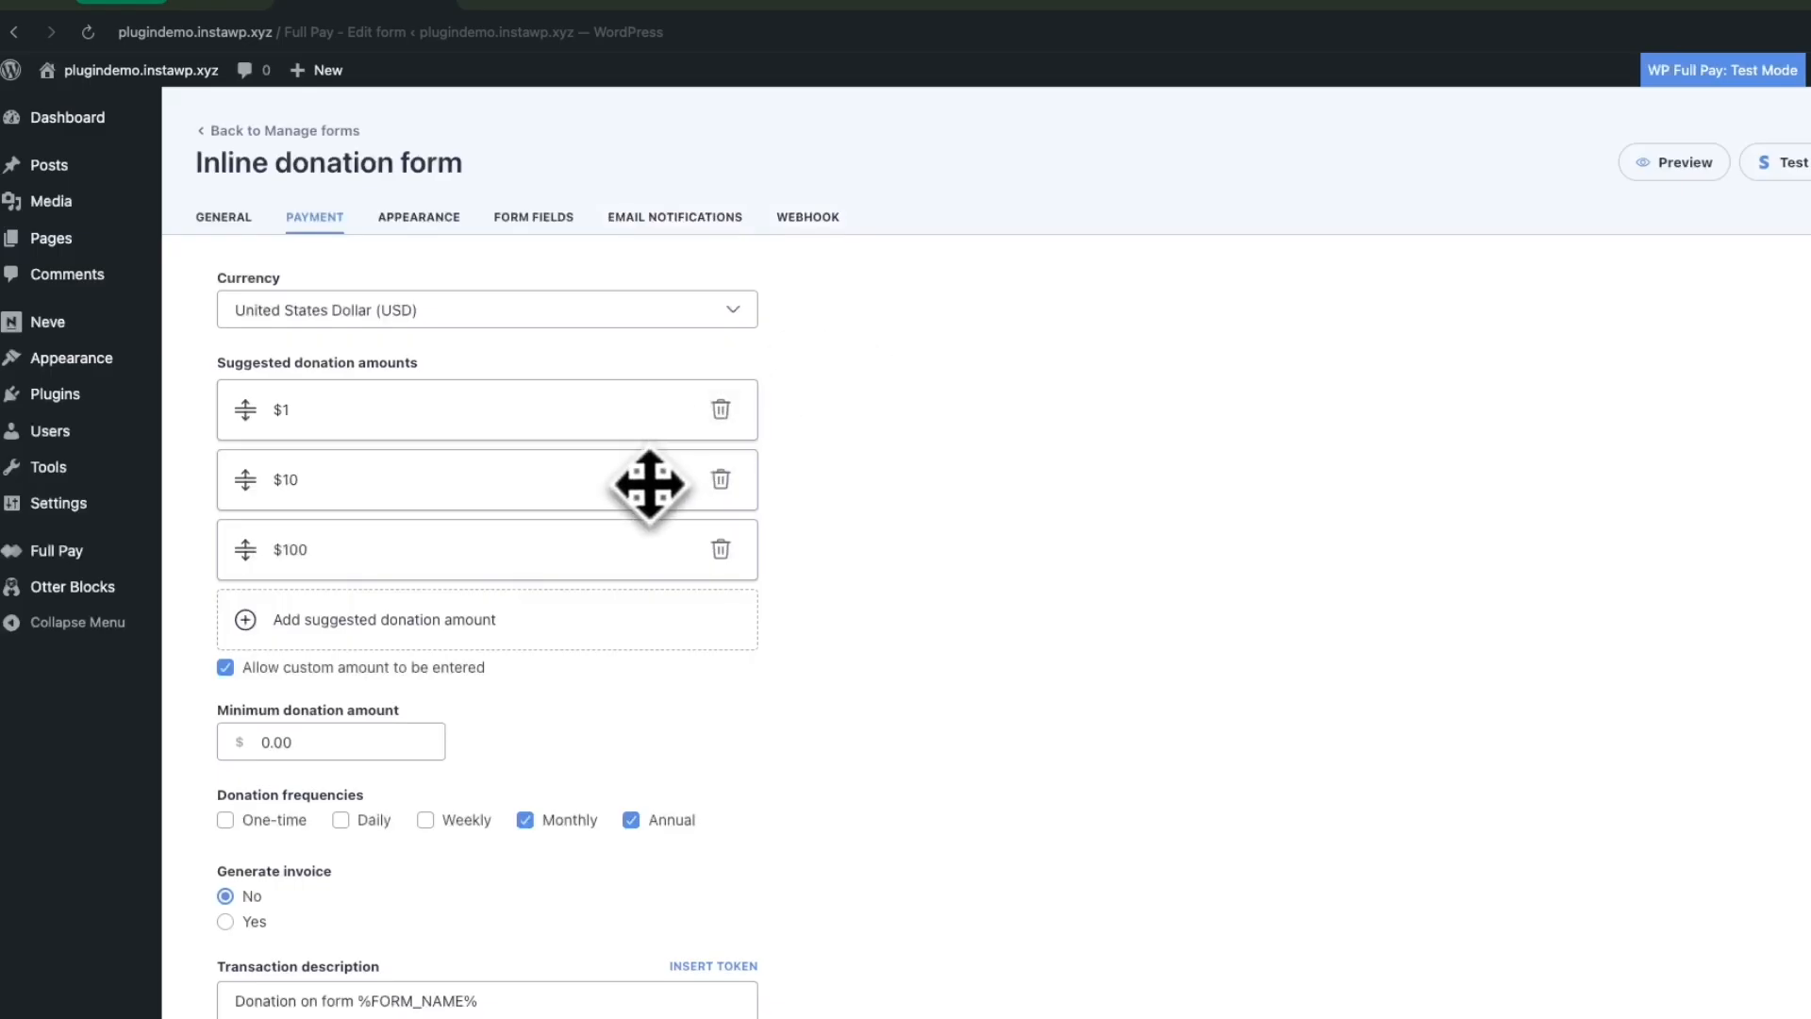
Add a suggested donation amount of $1000 to the form.
left_click(489, 620)
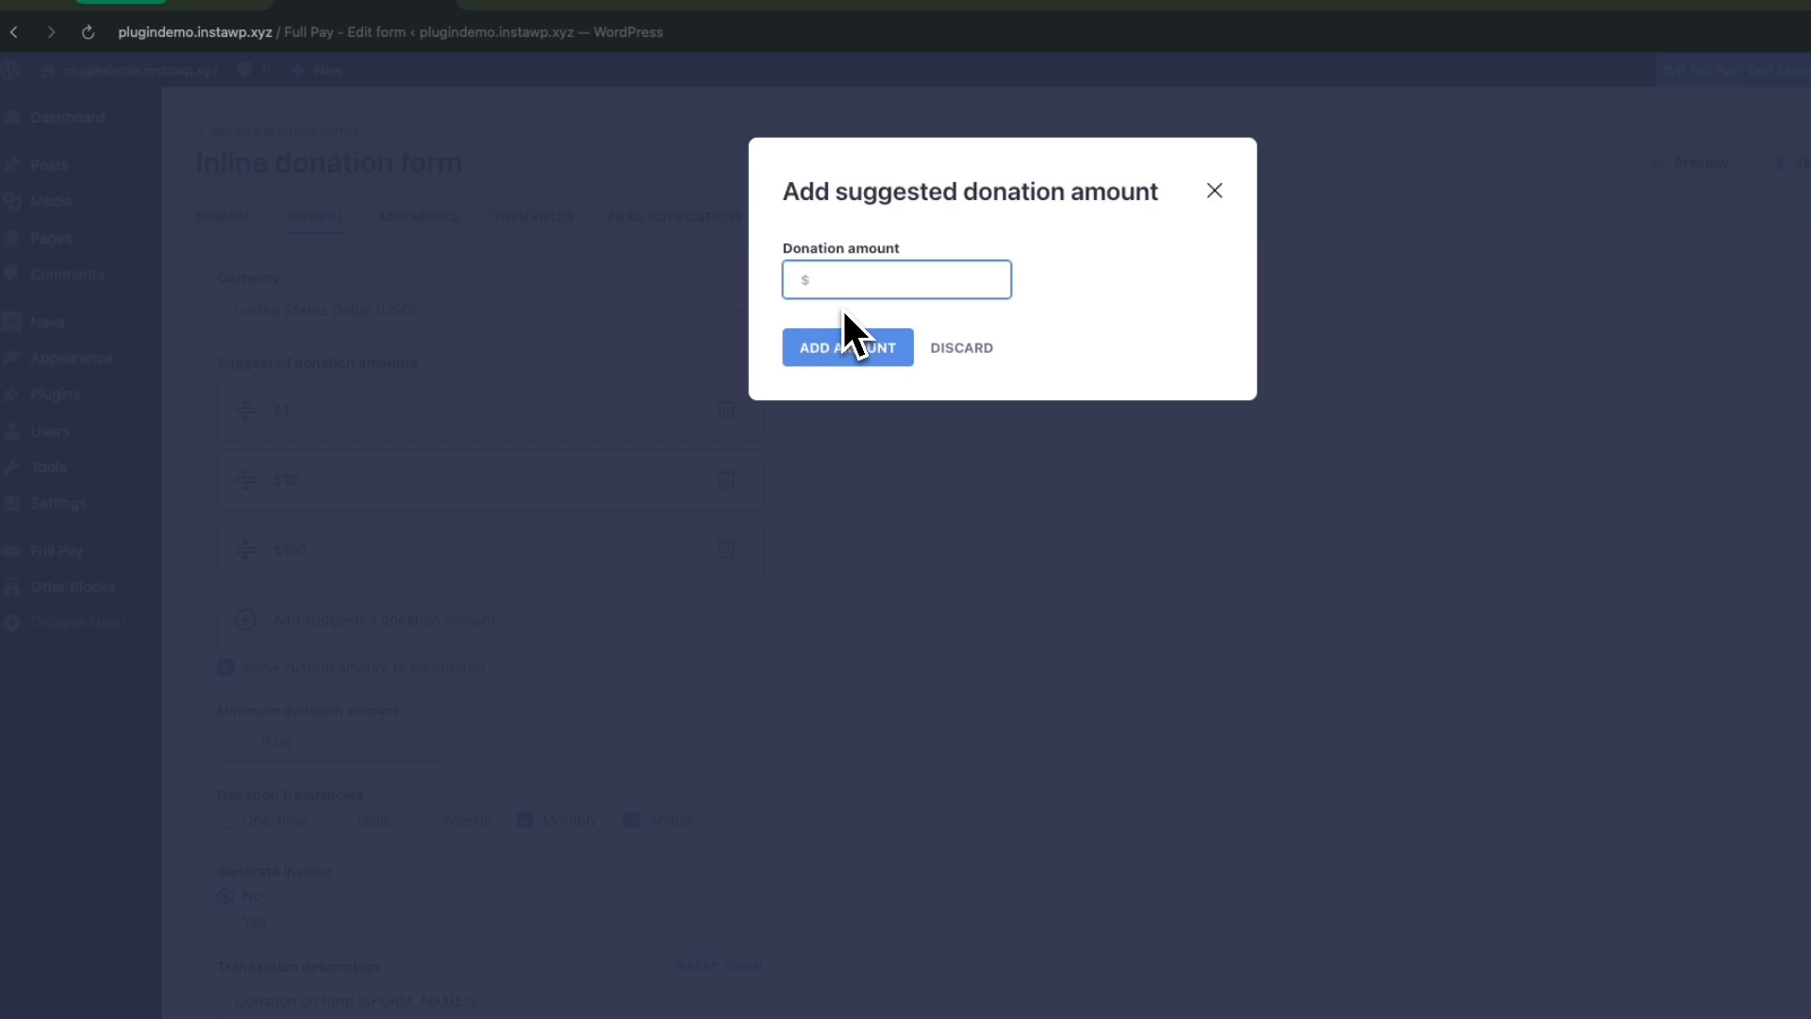
type("1000")
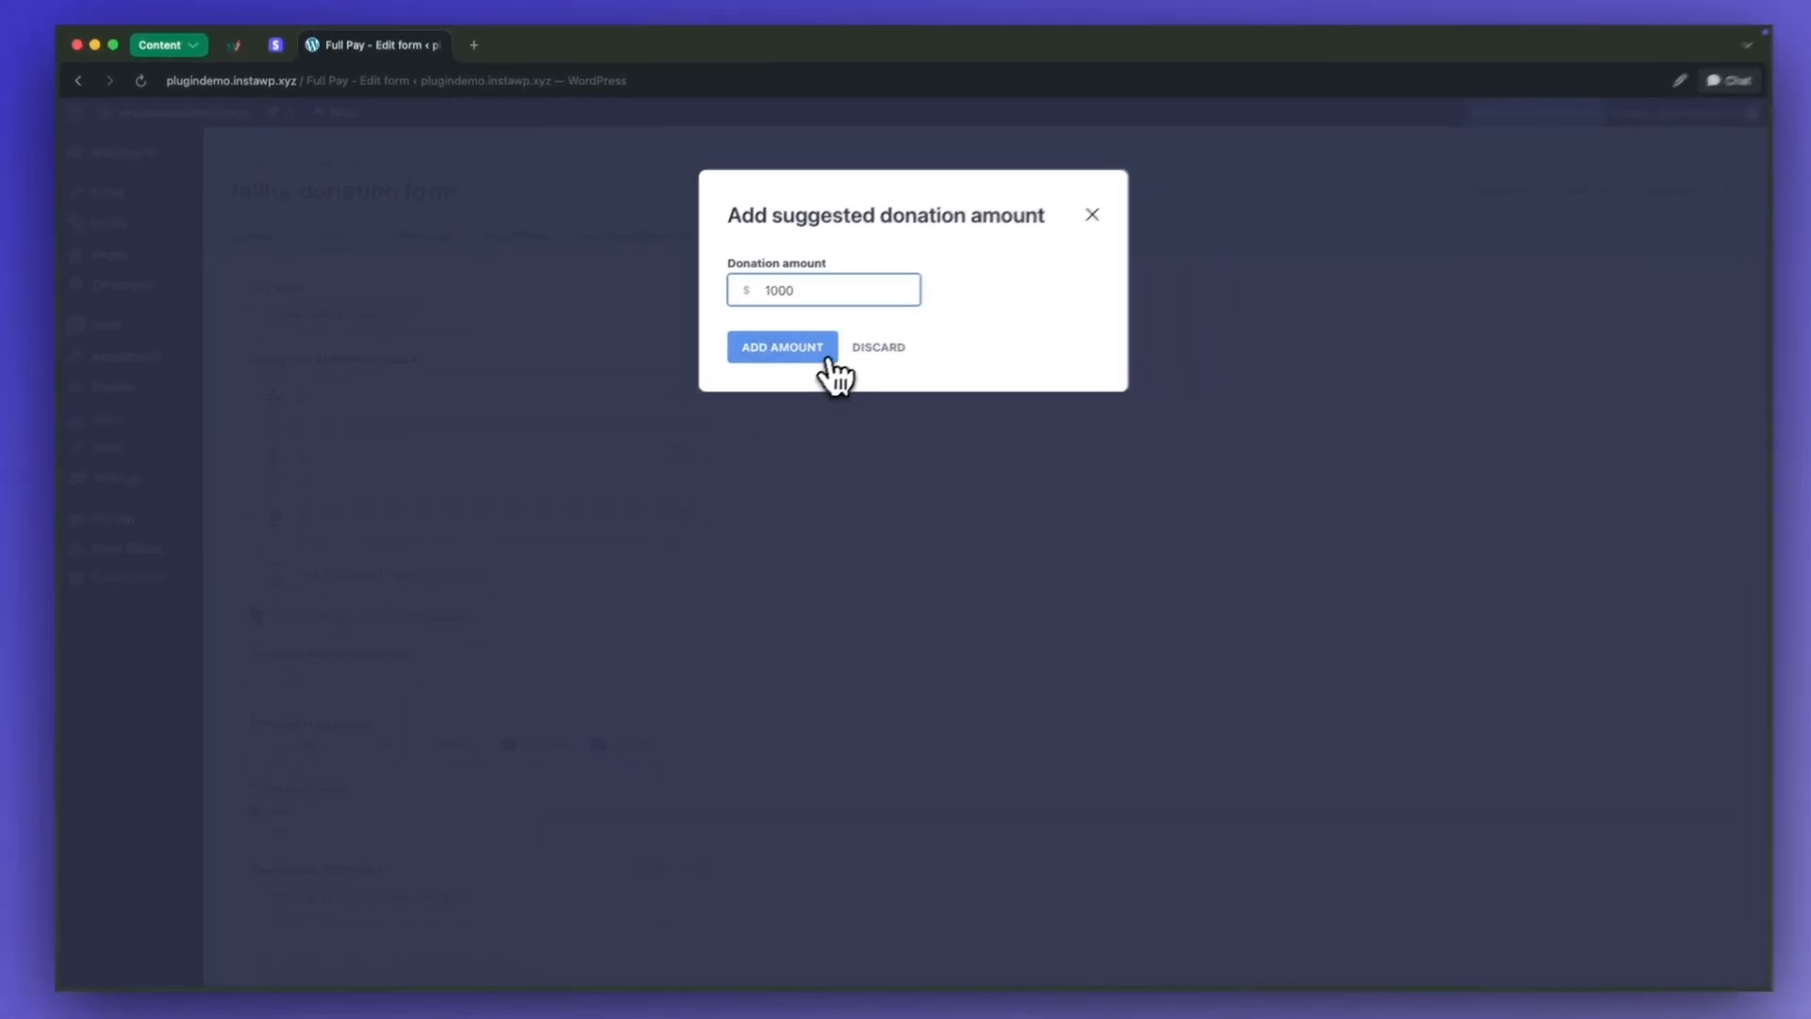
left_click(782, 348)
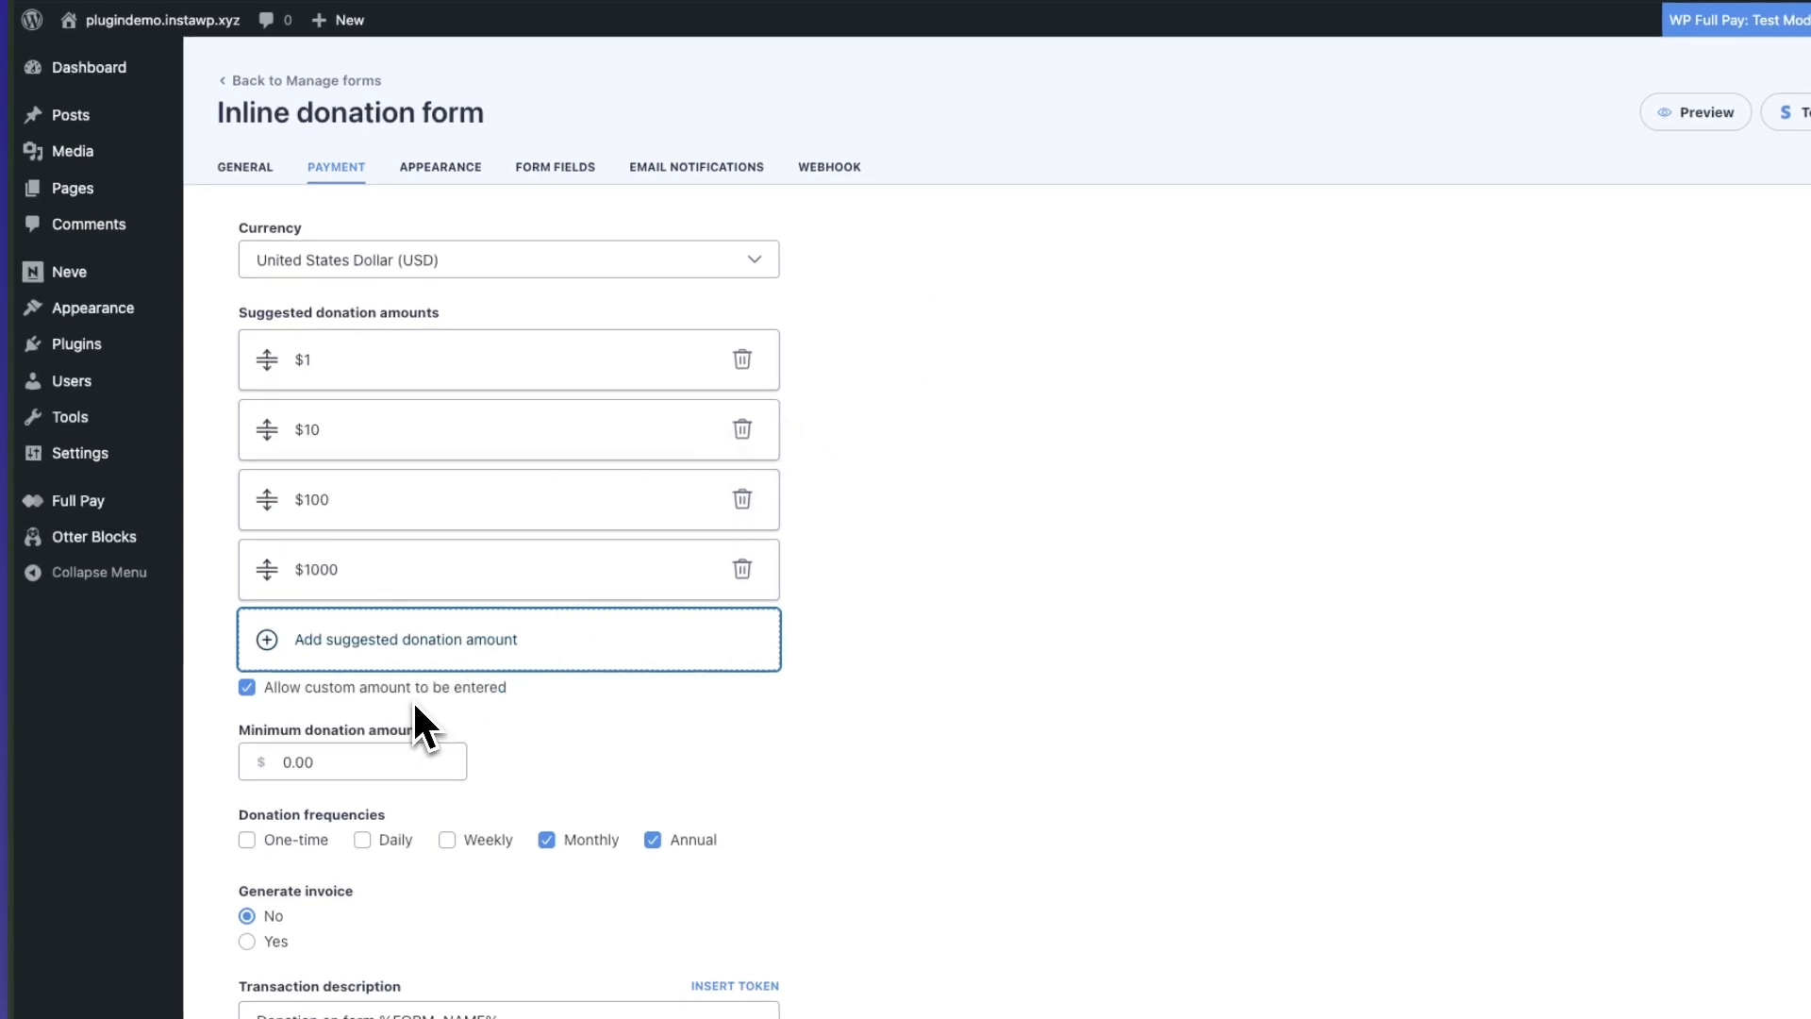
Set the minimum donation amount to $1 and enable the Weekly donation frequency.
left_click_drag(355, 760, 280, 767)
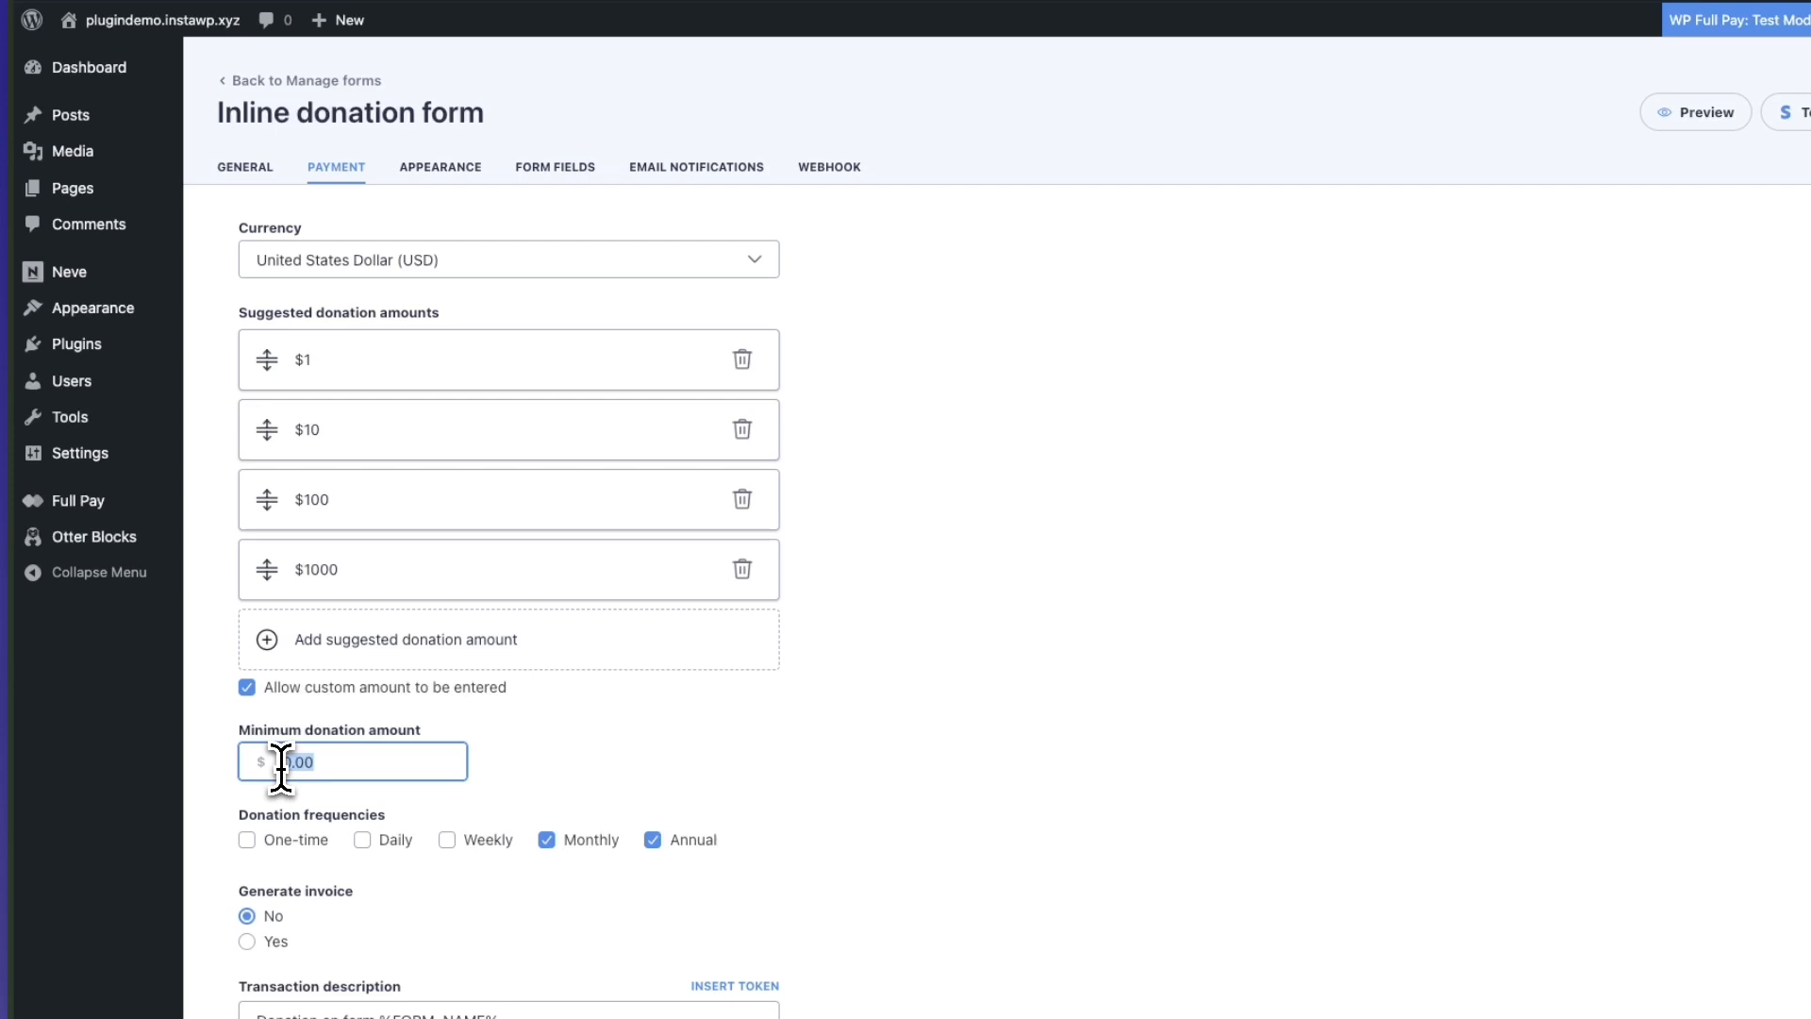
type("1")
left_click(506, 774)
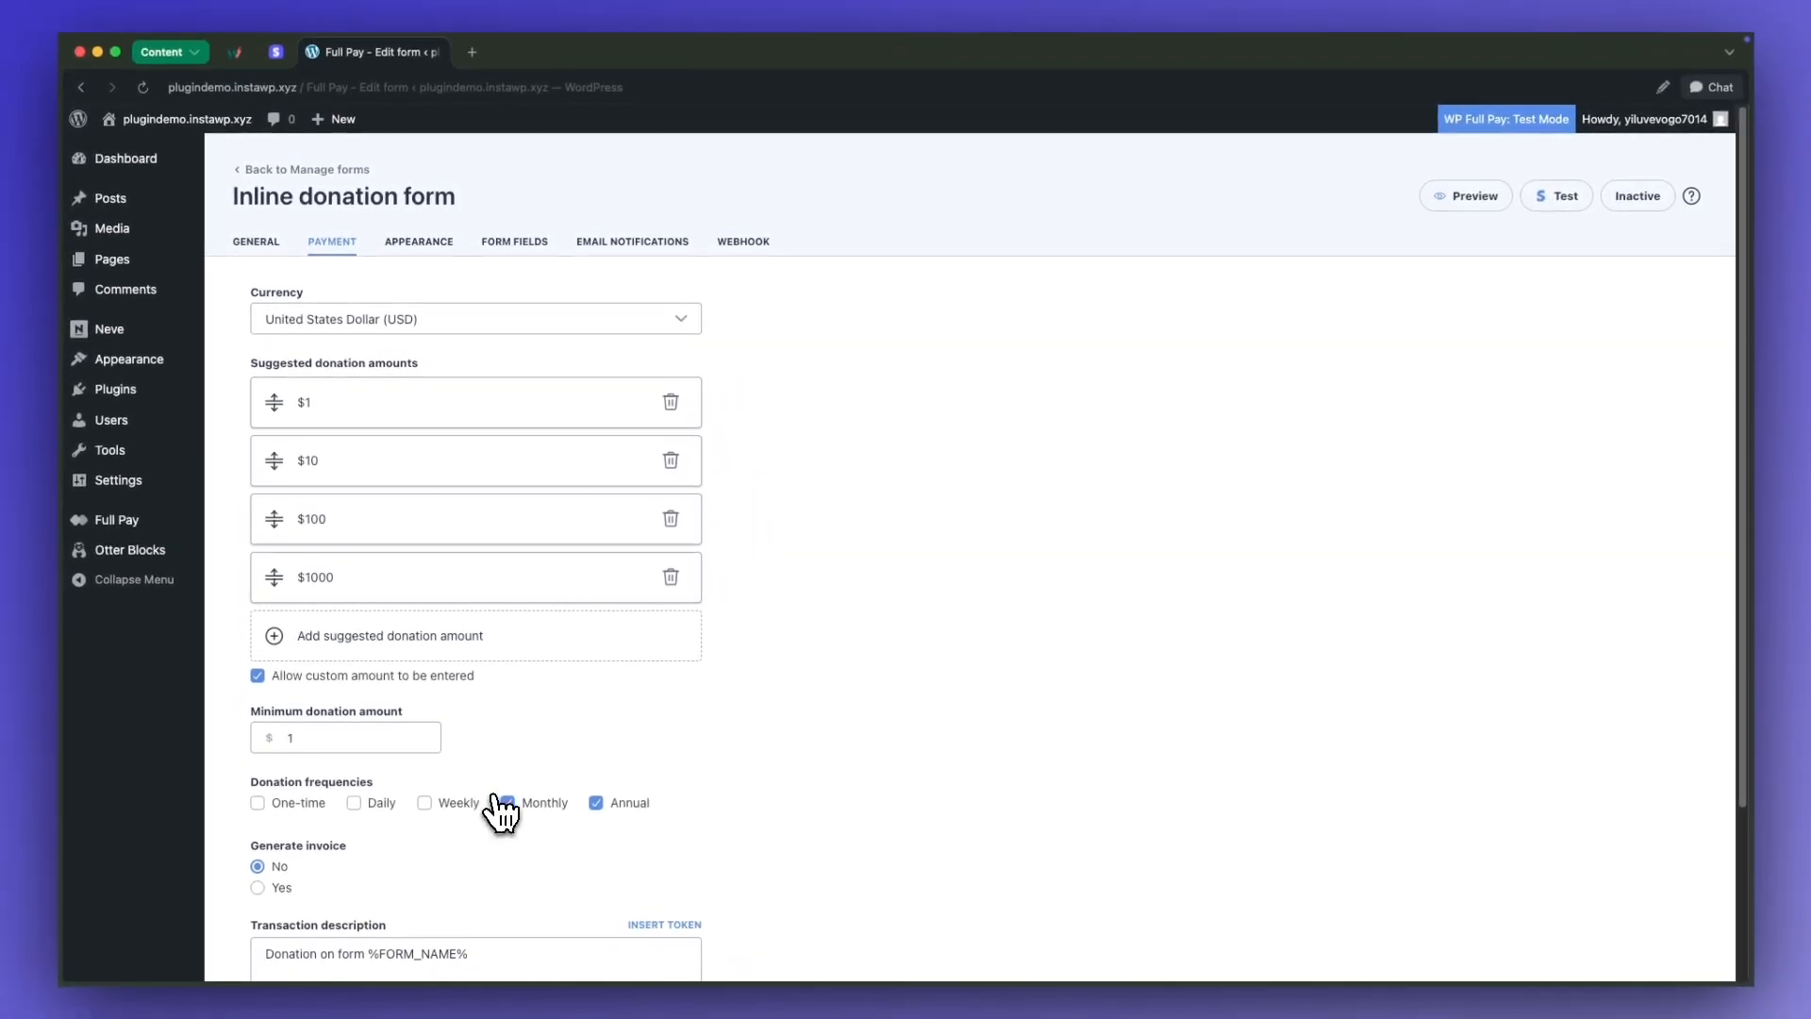
scroll(476, 811, "down", 3)
left_click(457, 592)
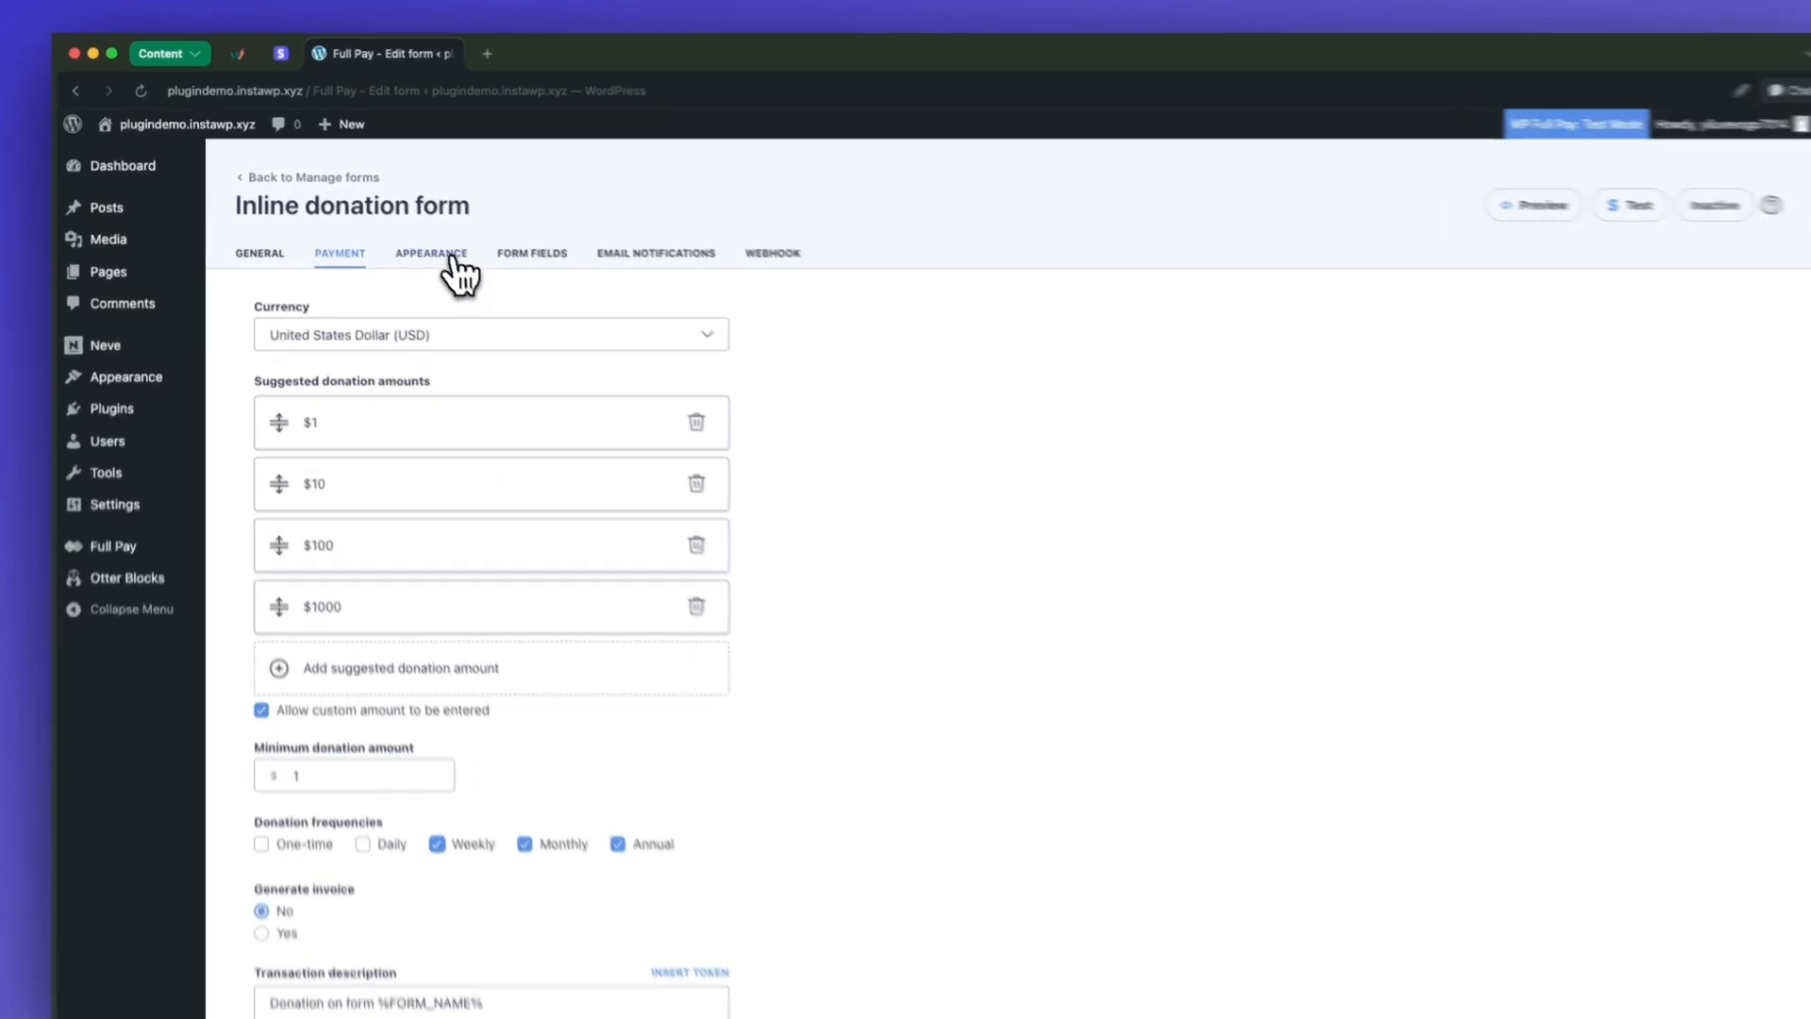
Enable the plugin's own Donation receipt email notification for the form and save the form's changes.
left_click(418, 241)
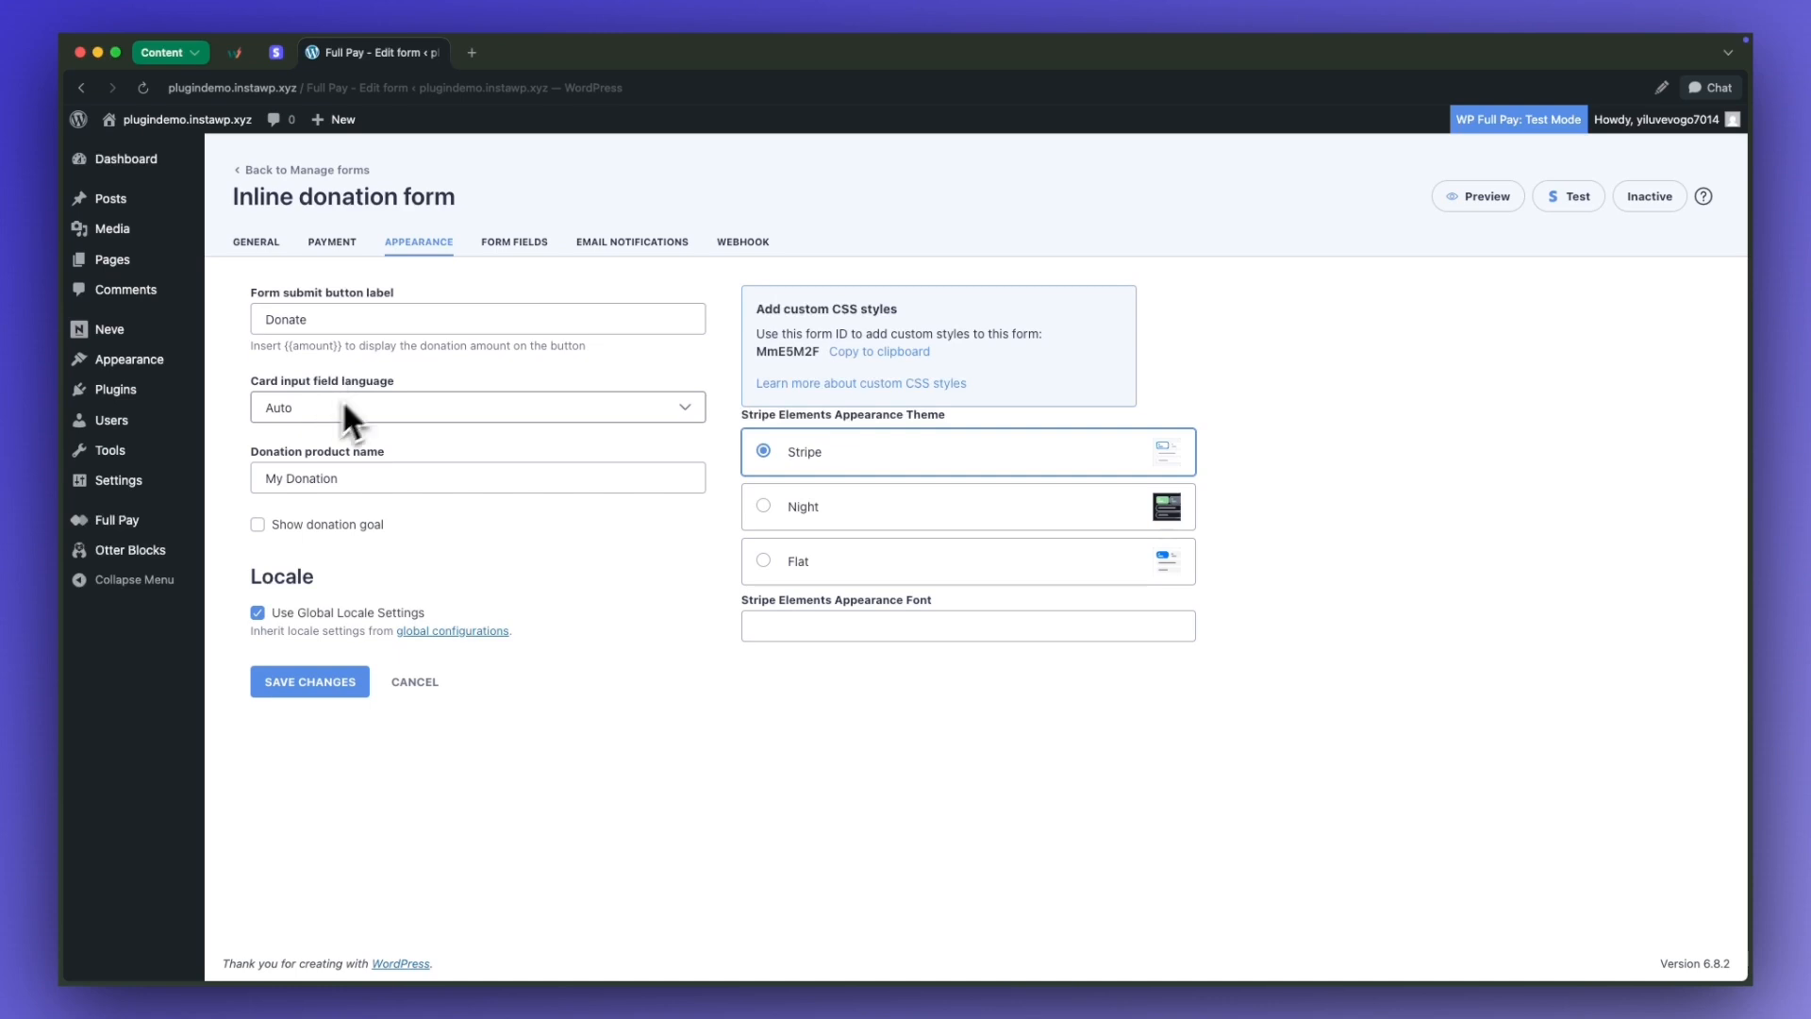
left_click(514, 243)
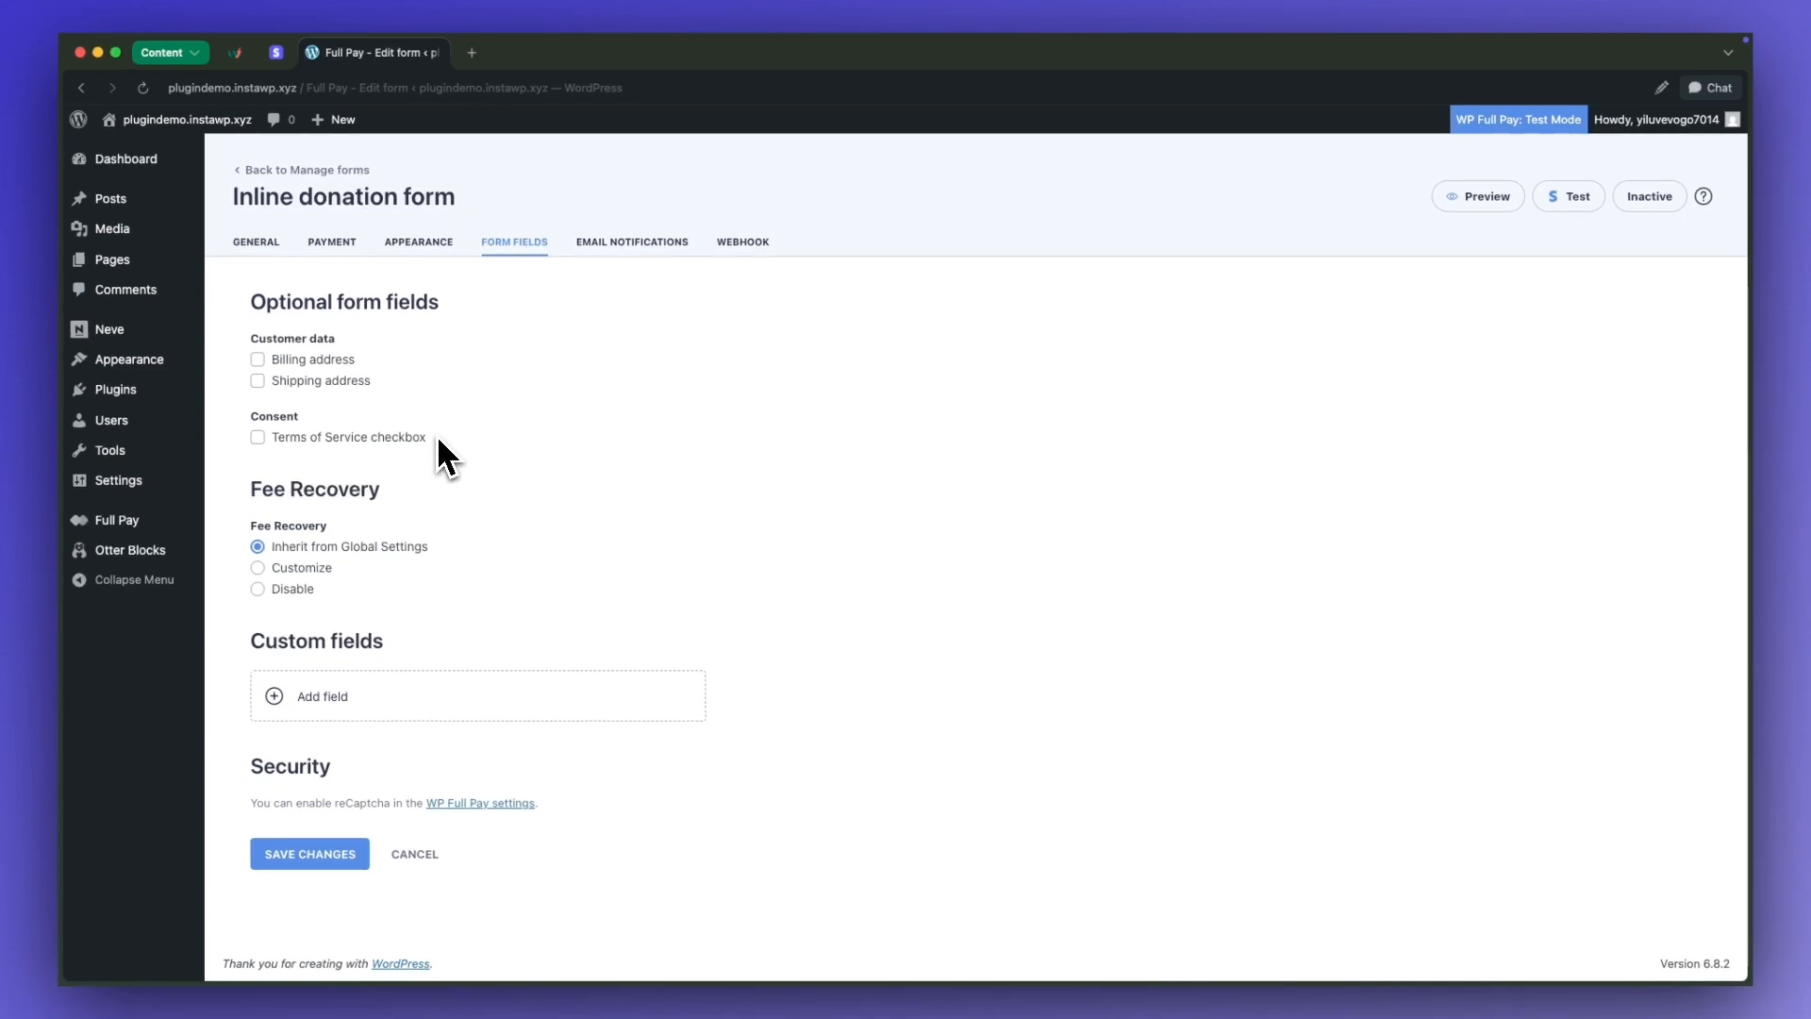
left_click(594, 243)
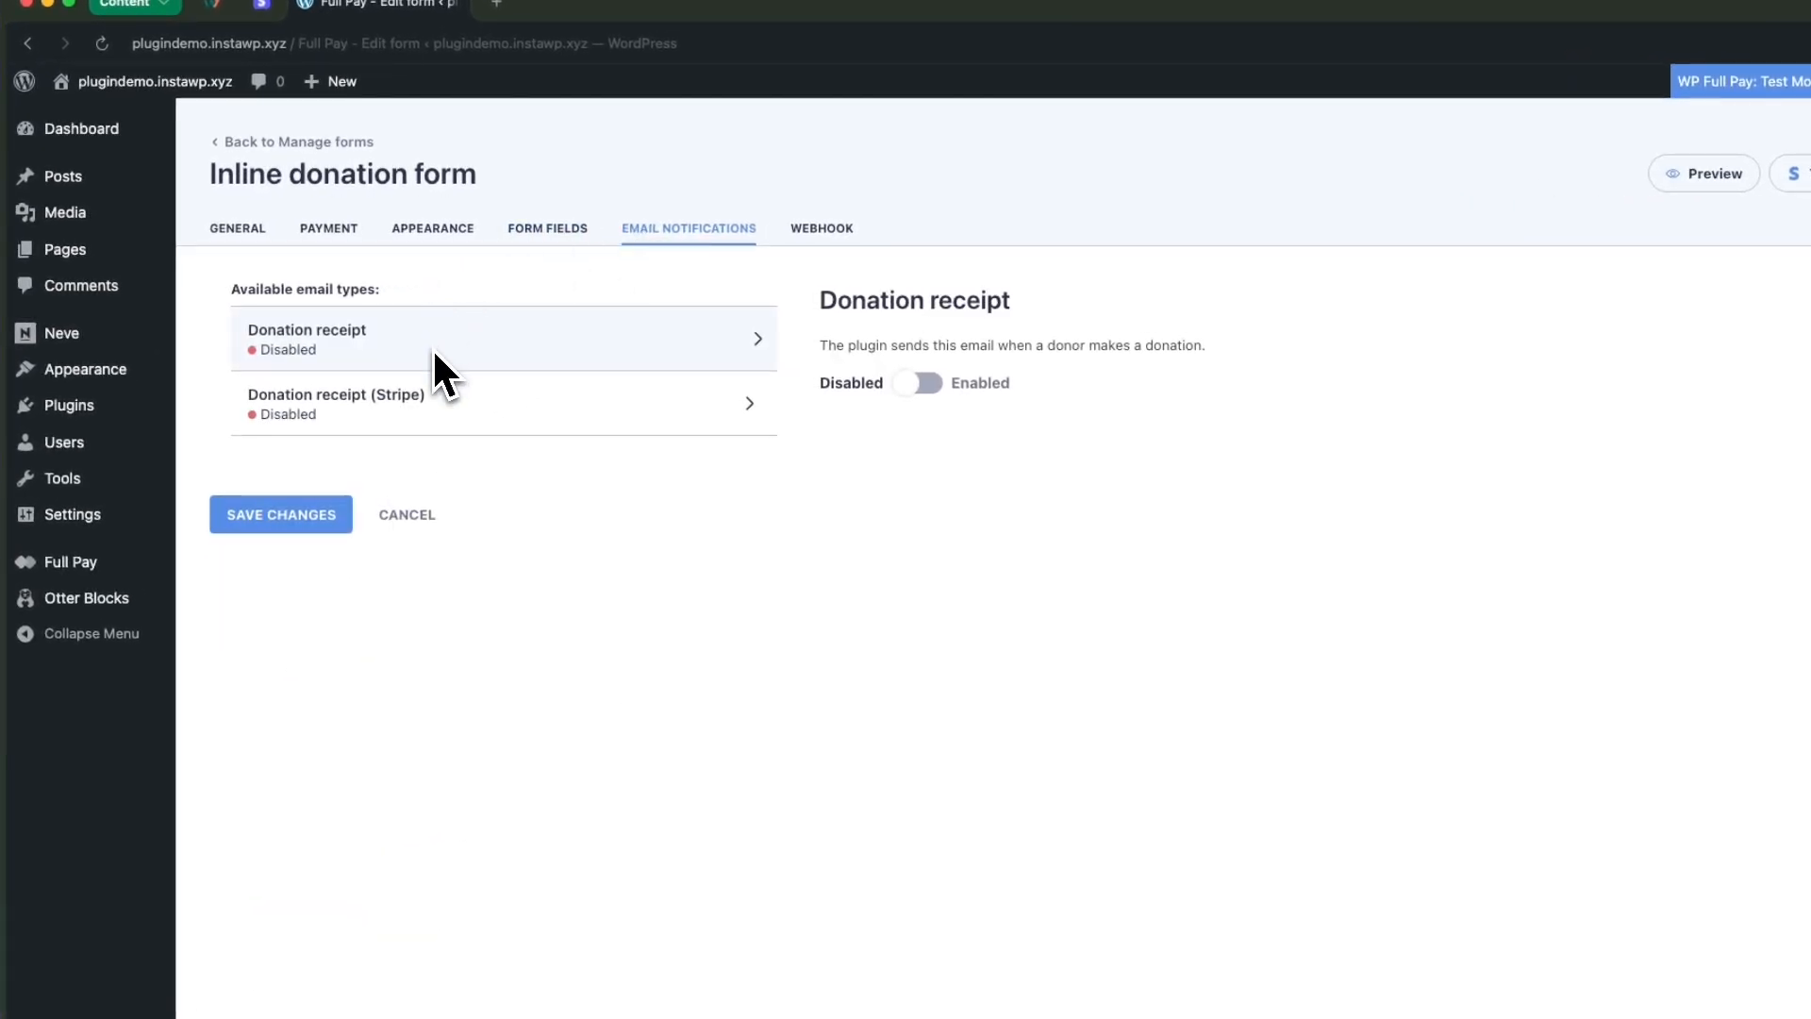
left_click(659, 410)
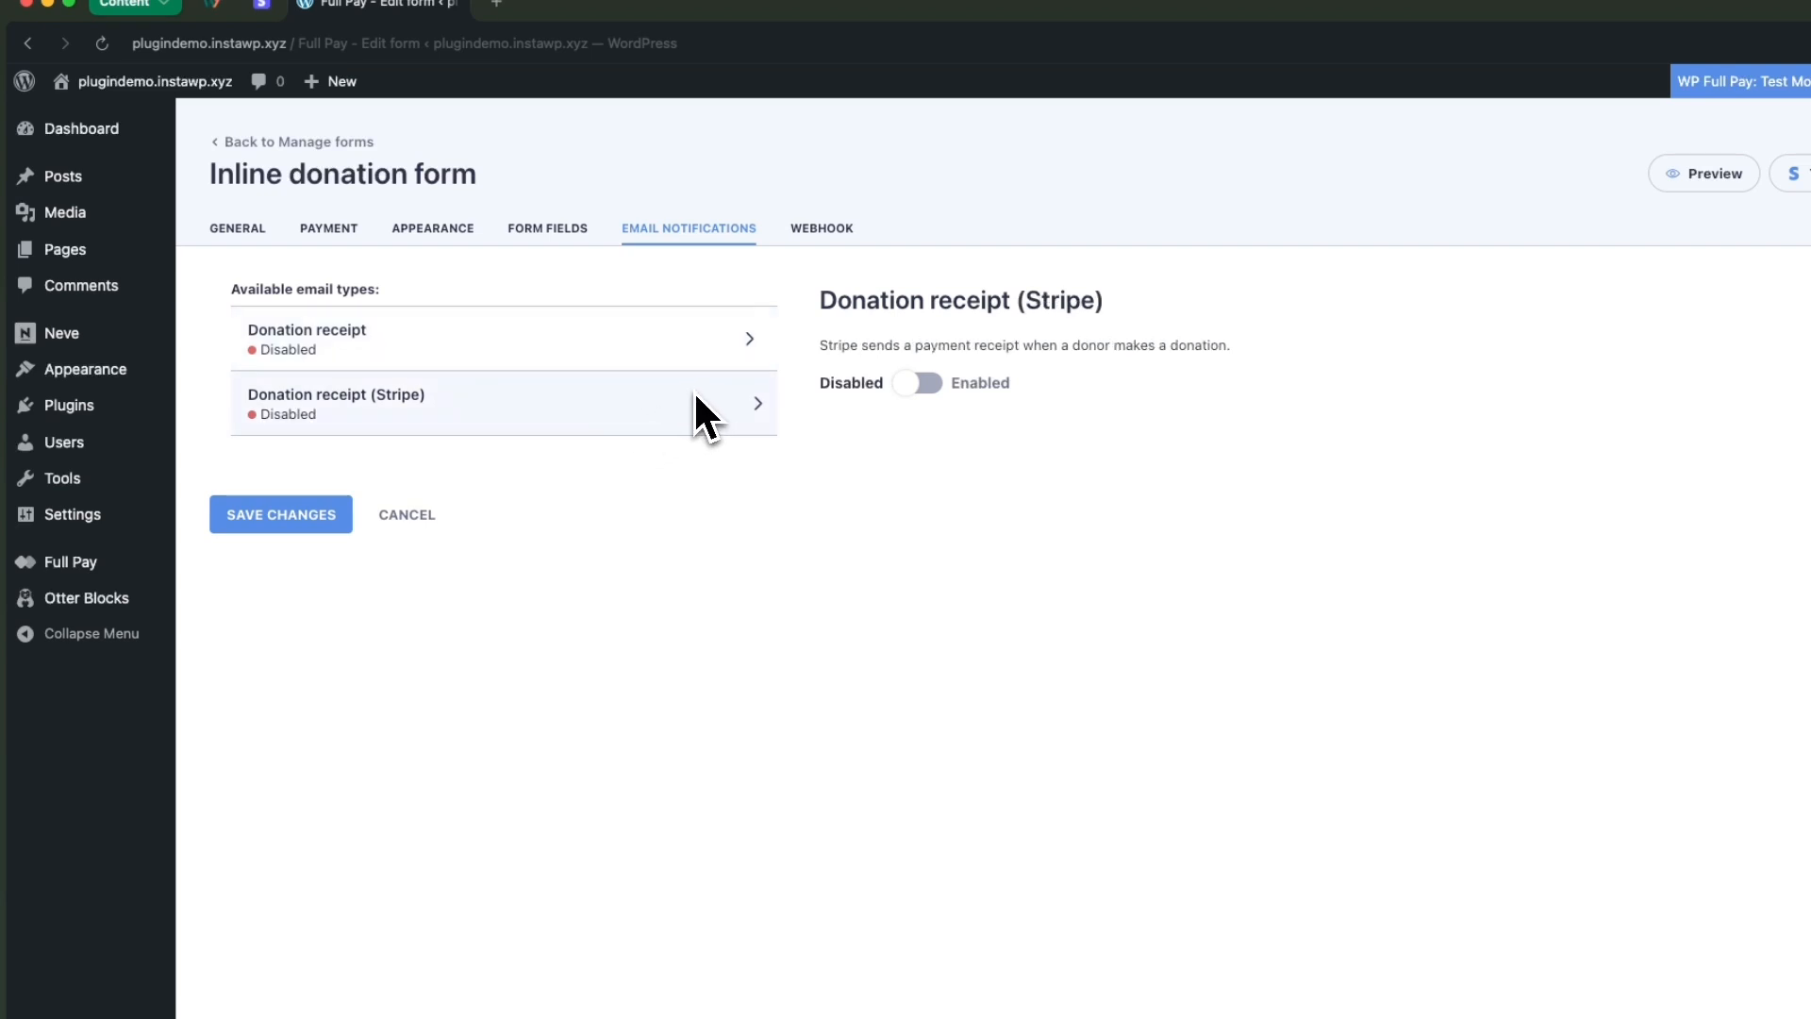
left_click(735, 339)
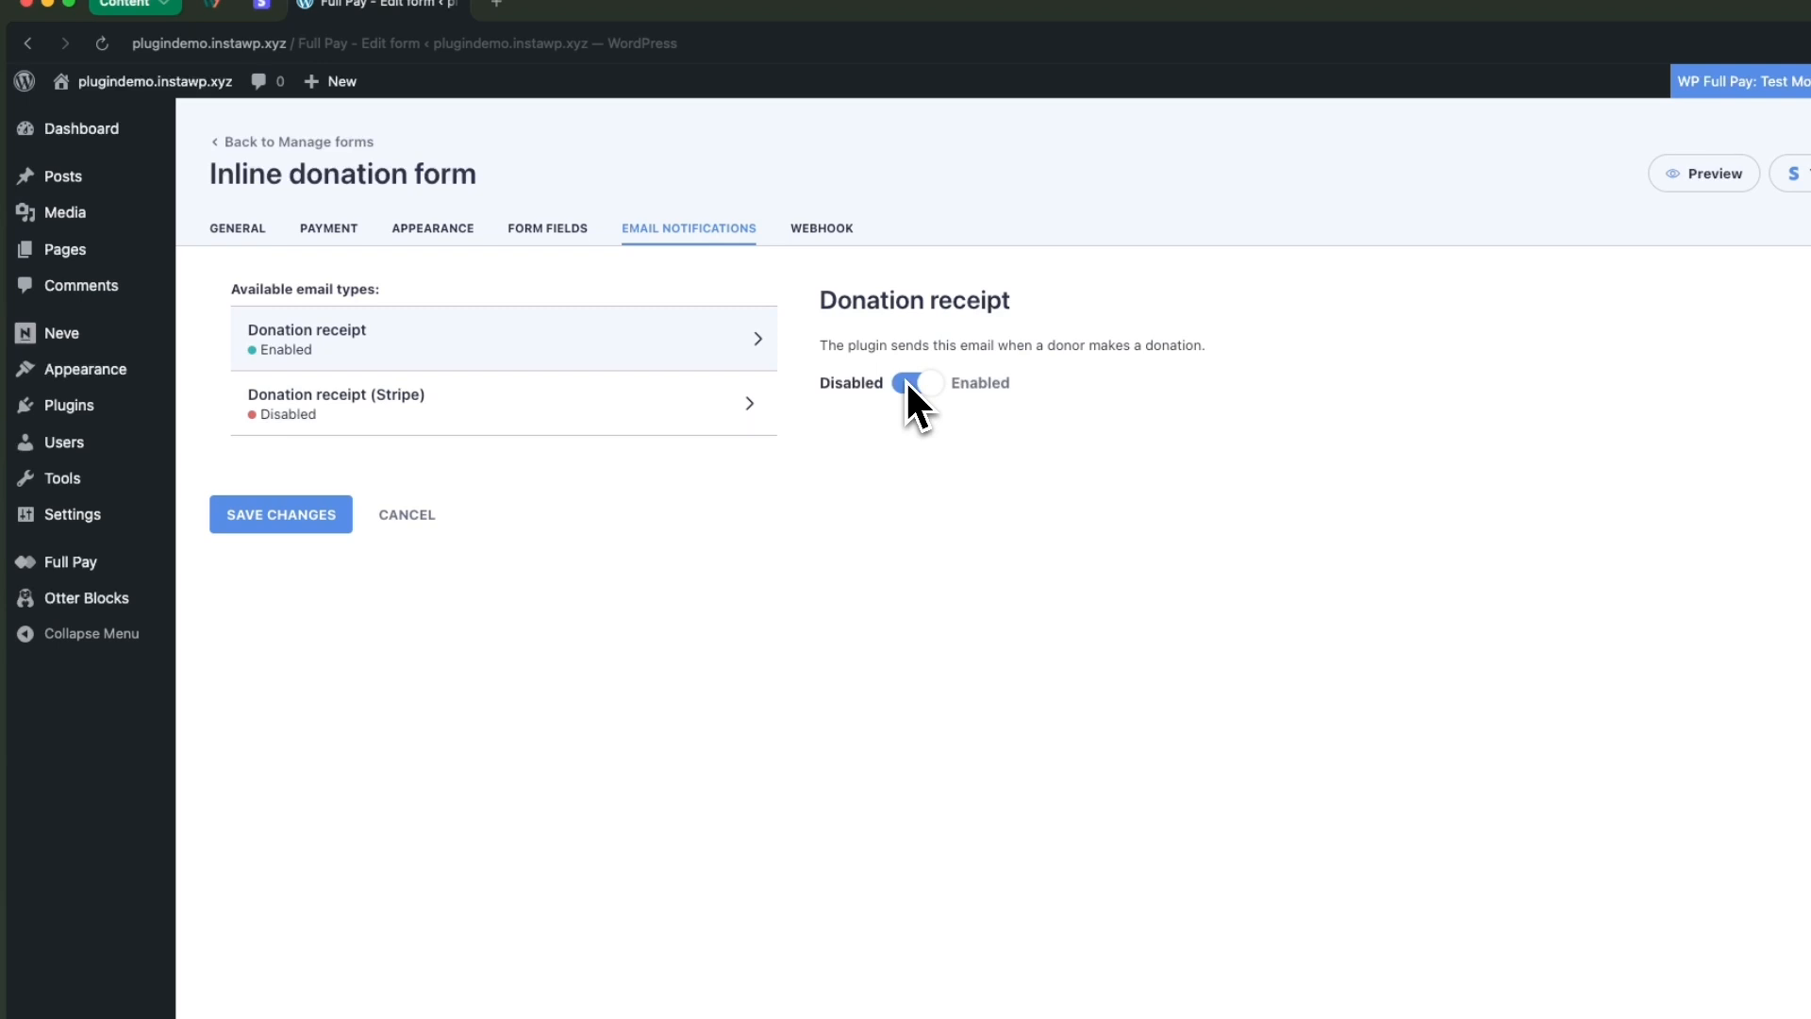
left_click(820, 228)
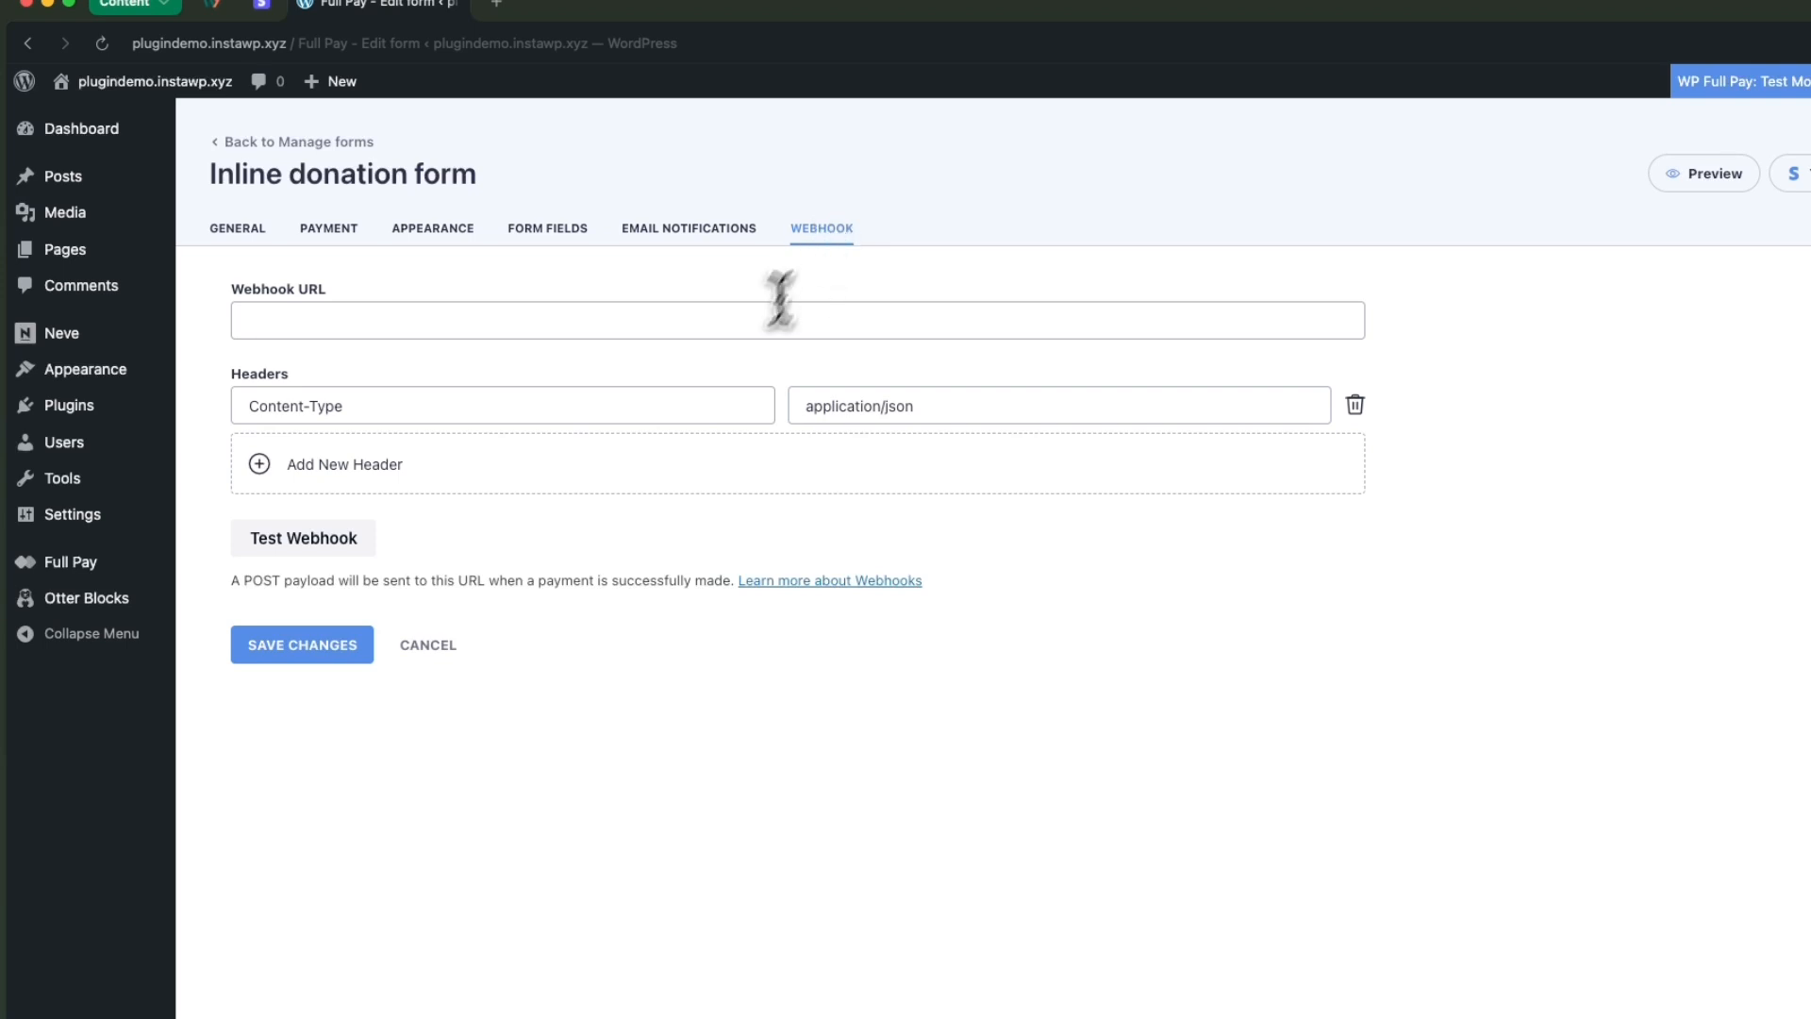
left_click(345, 644)
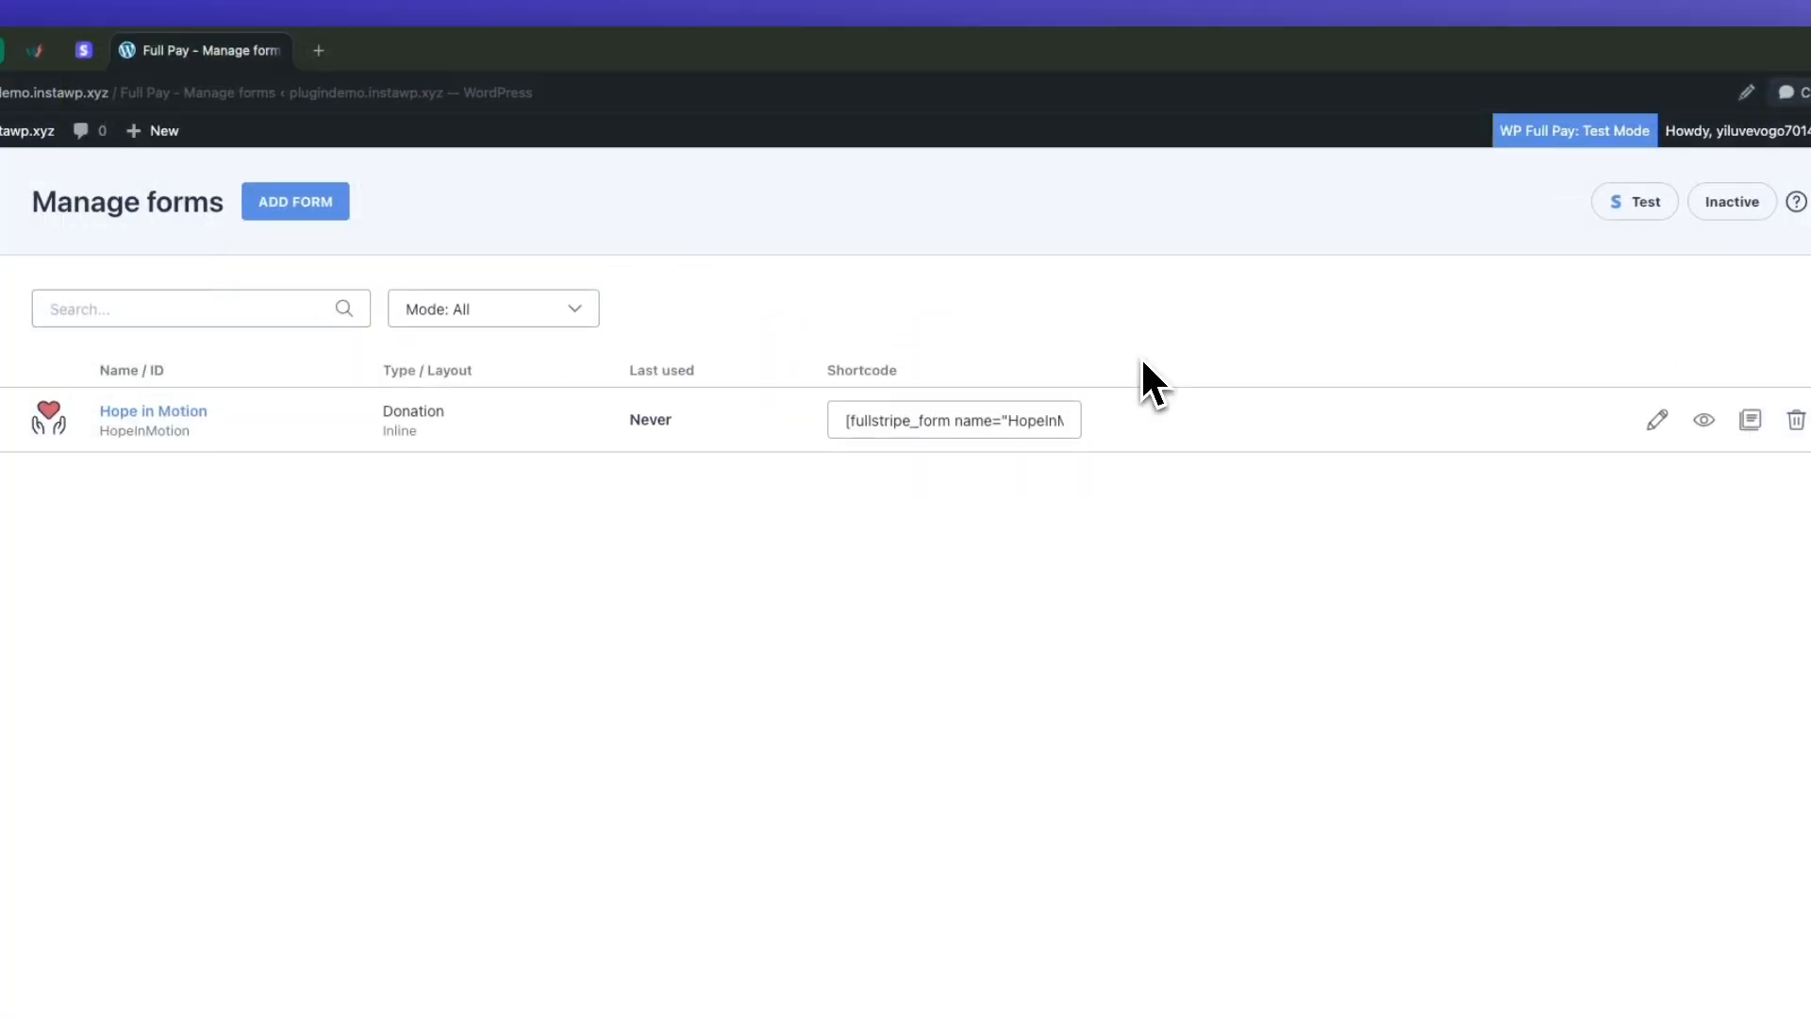
Copy the shortcode of the Hope in Motion form and start a new WordPress page.
left_click(1011, 419)
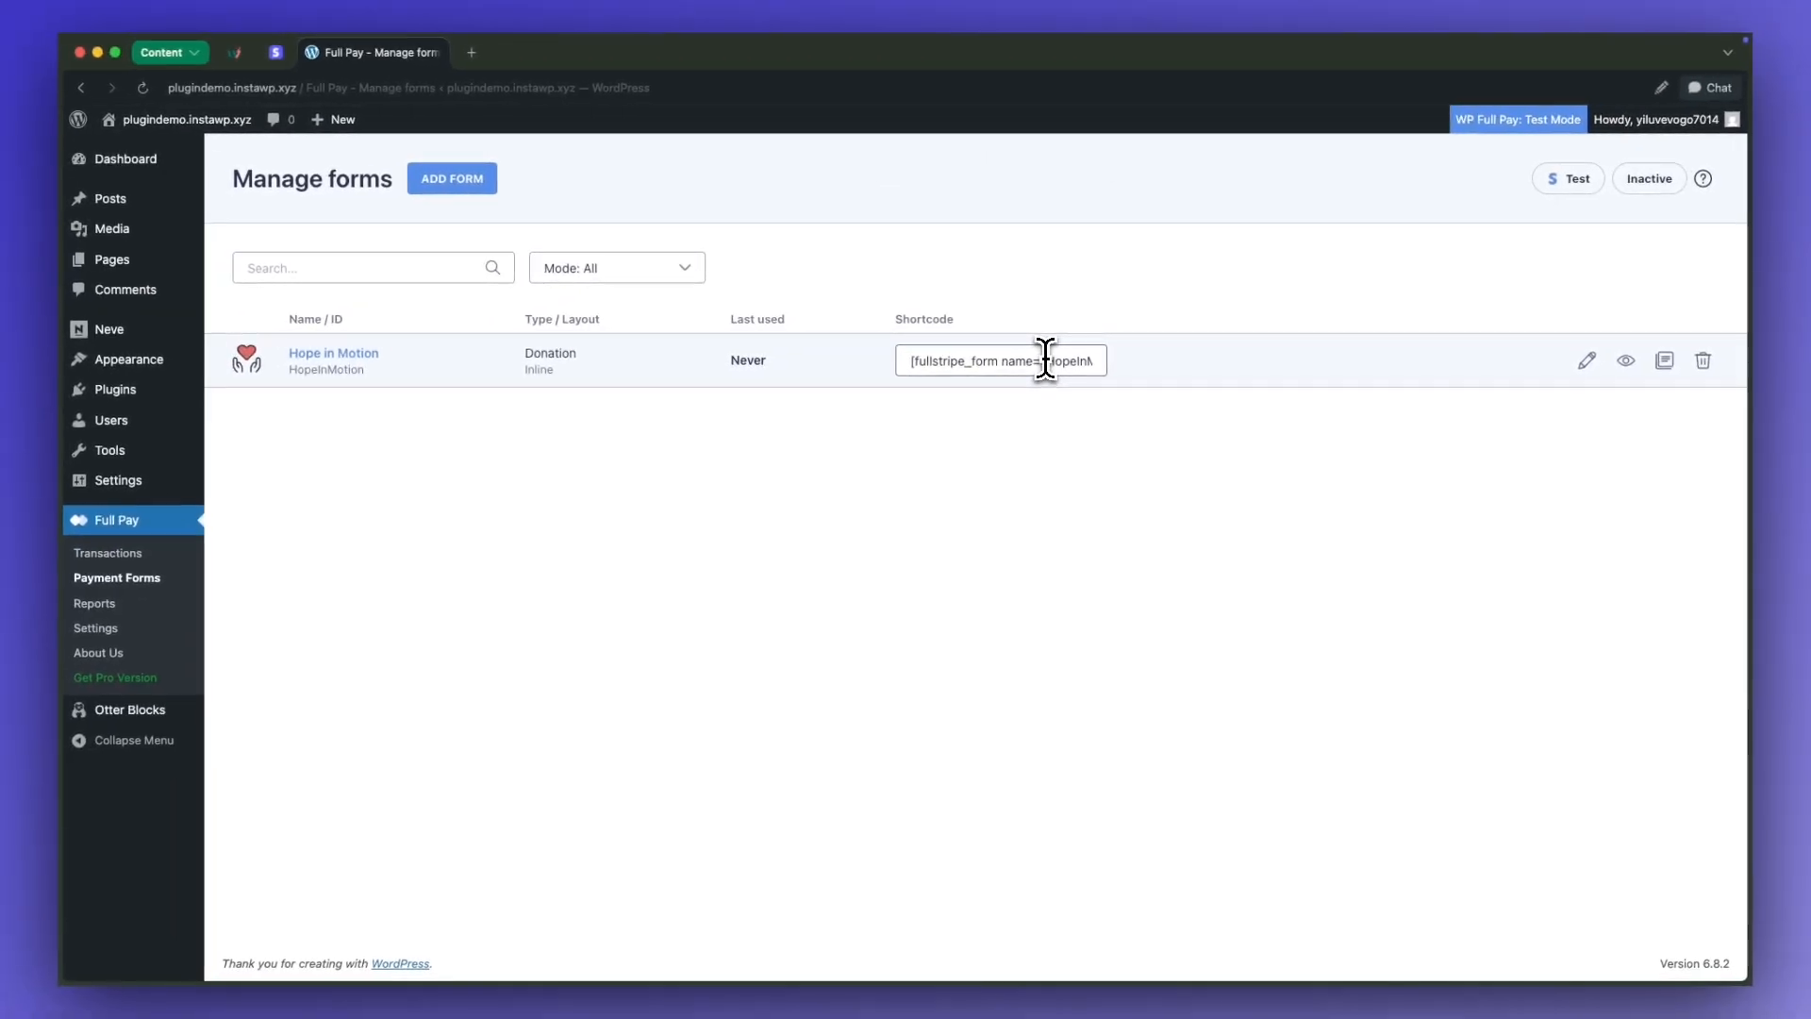
mouse_move(320, 119)
left_click(321, 195)
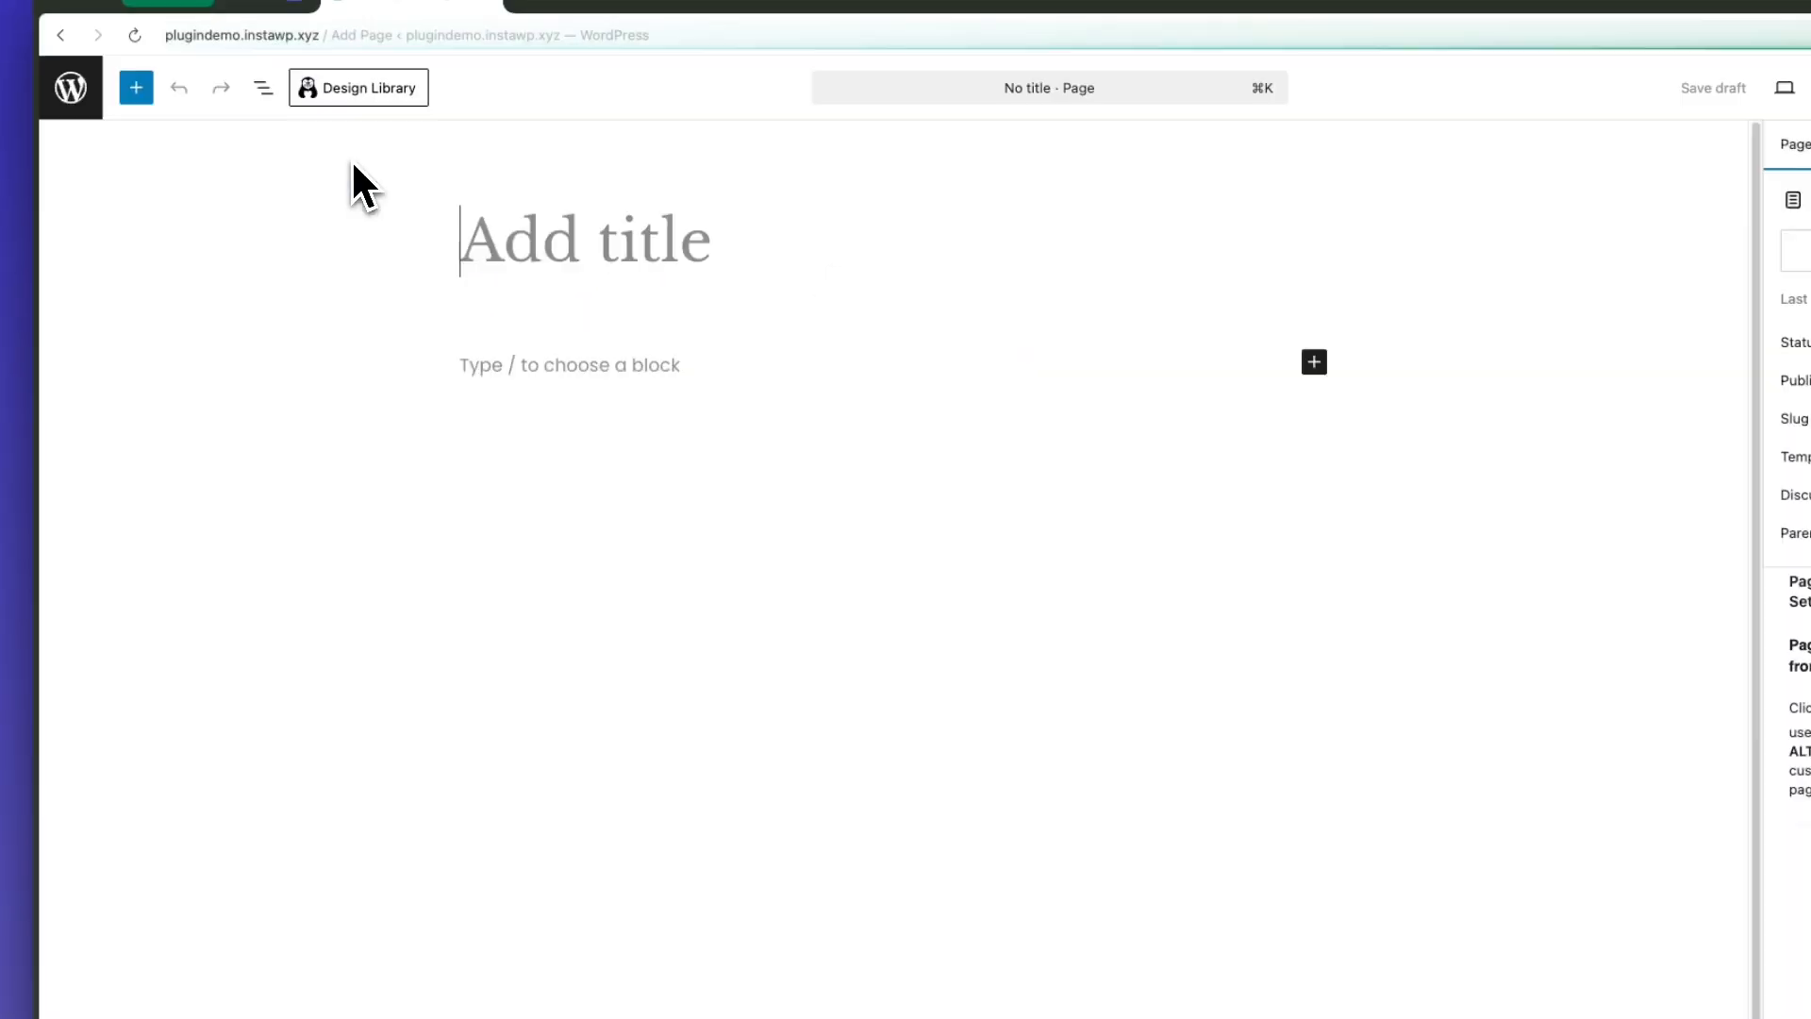
Insert the copied HopeInMotion form shortcode into the page body and title the page Hope in Motion Form.
left_click(568, 361)
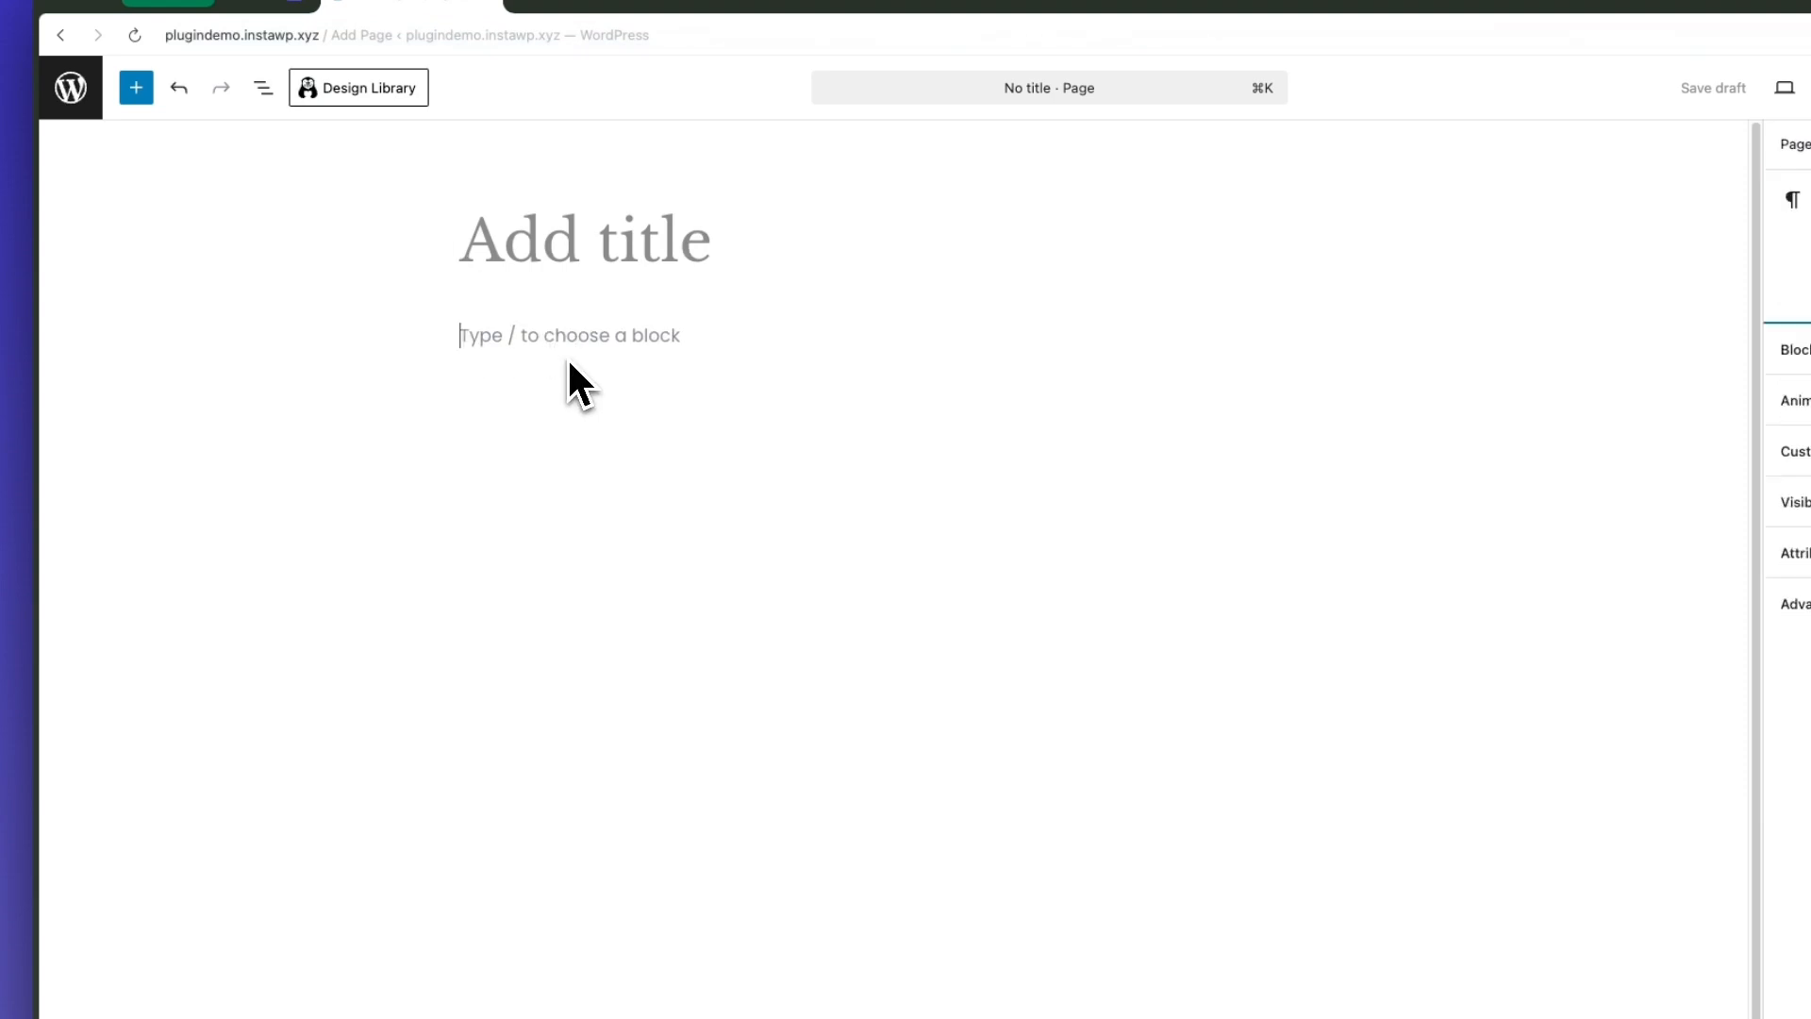
key("super+v")
left_click(619, 244)
type("Hope in Motion Form")
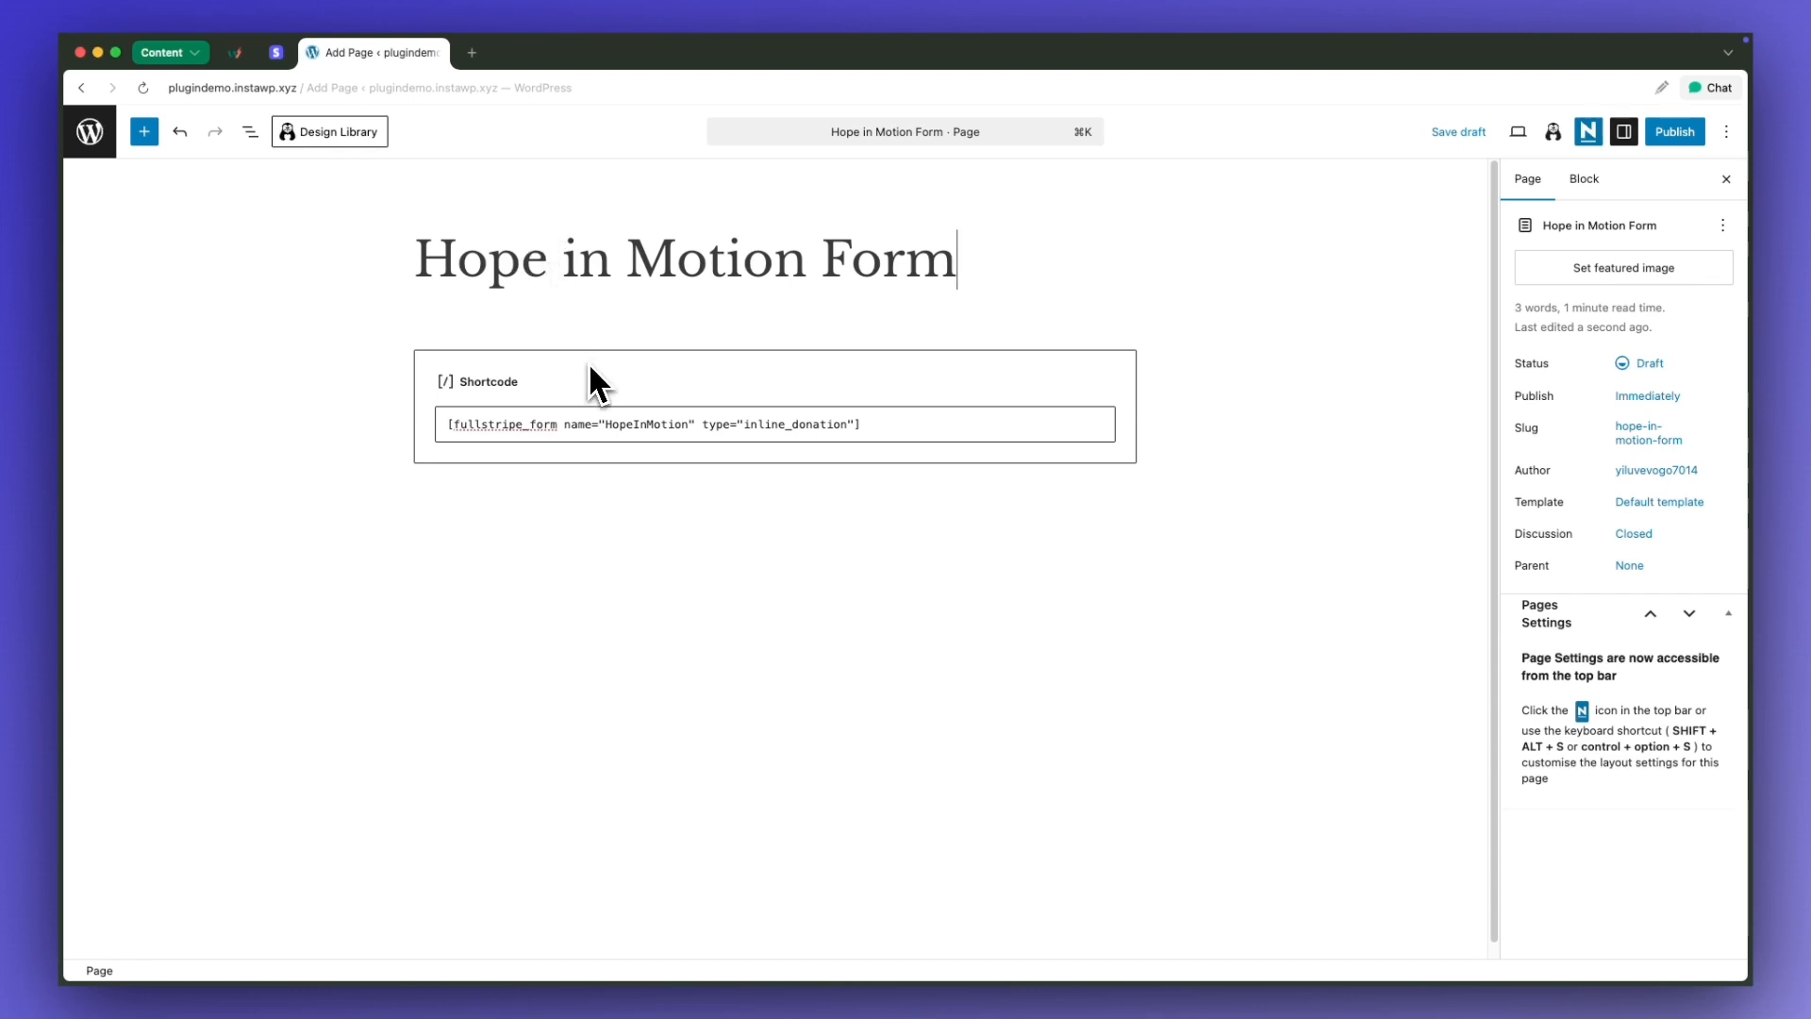
Publish the Hope in Motion Form page and open the live page.
left_click(1670, 134)
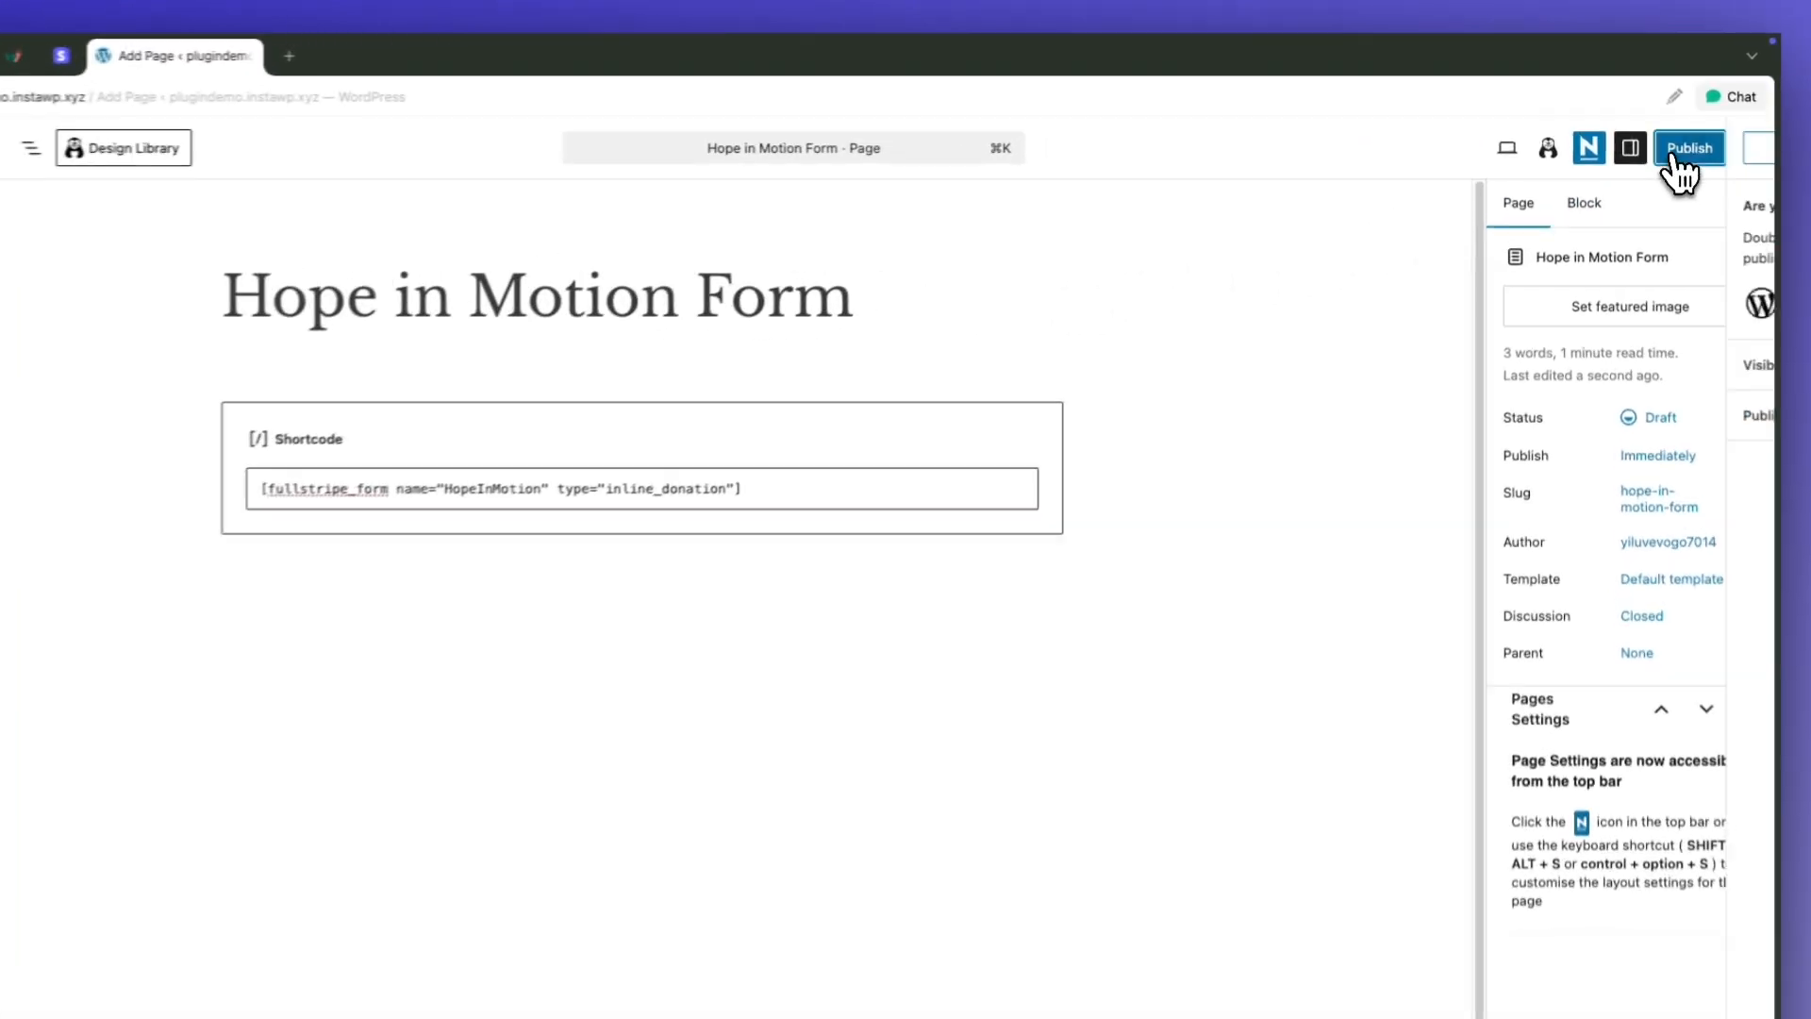
left_click(1694, 156)
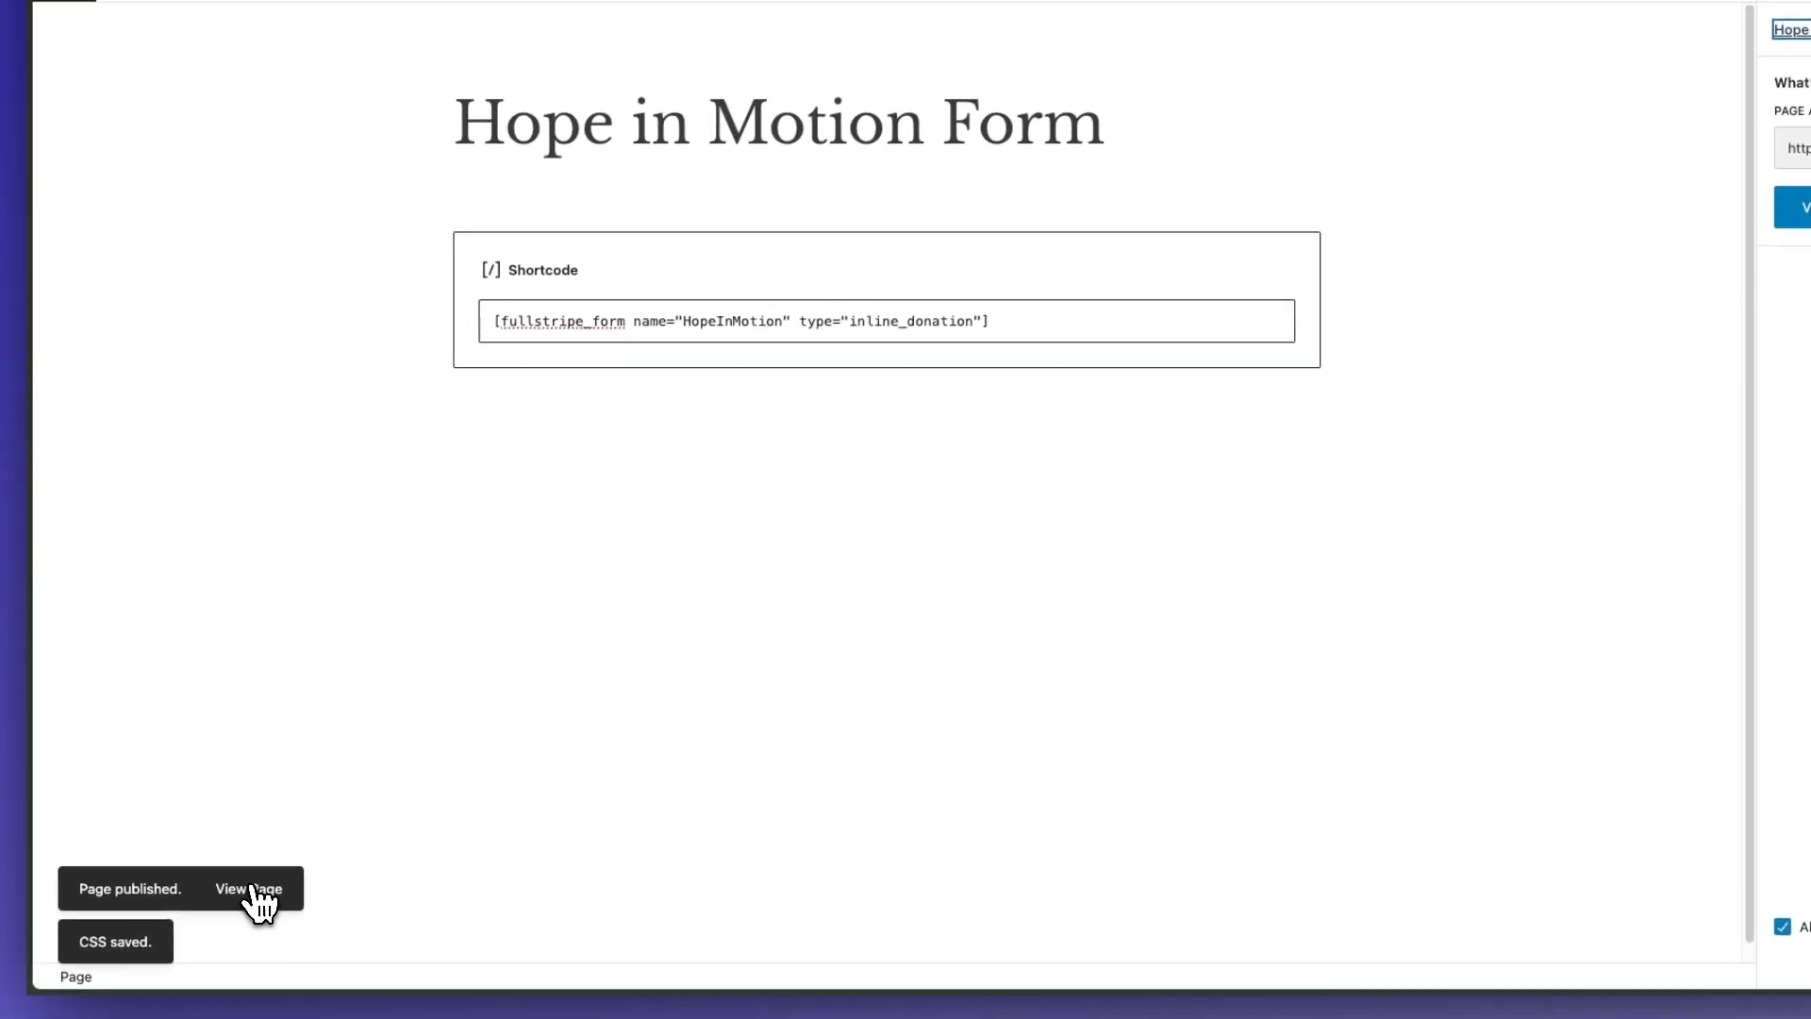
left_click(252, 888)
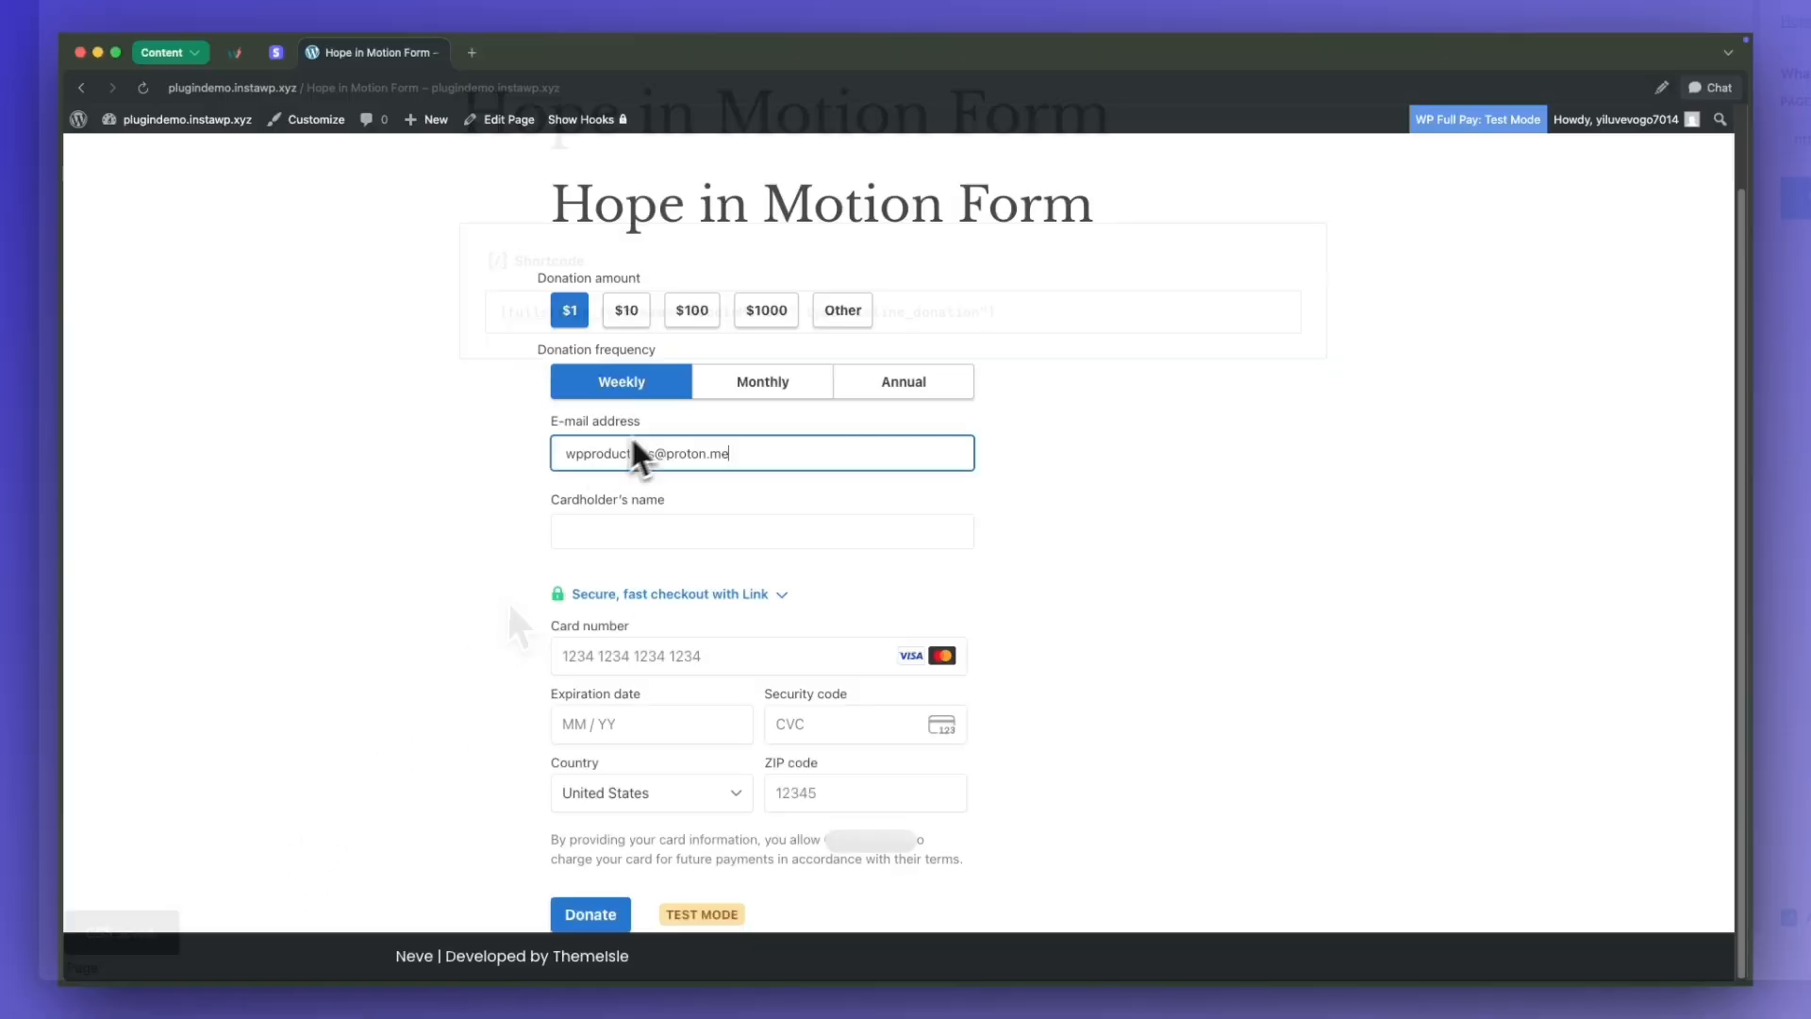
Fill in the donation form's cardholder's name, card number, expiration date, security code and ZIP code.
left_click(658, 532)
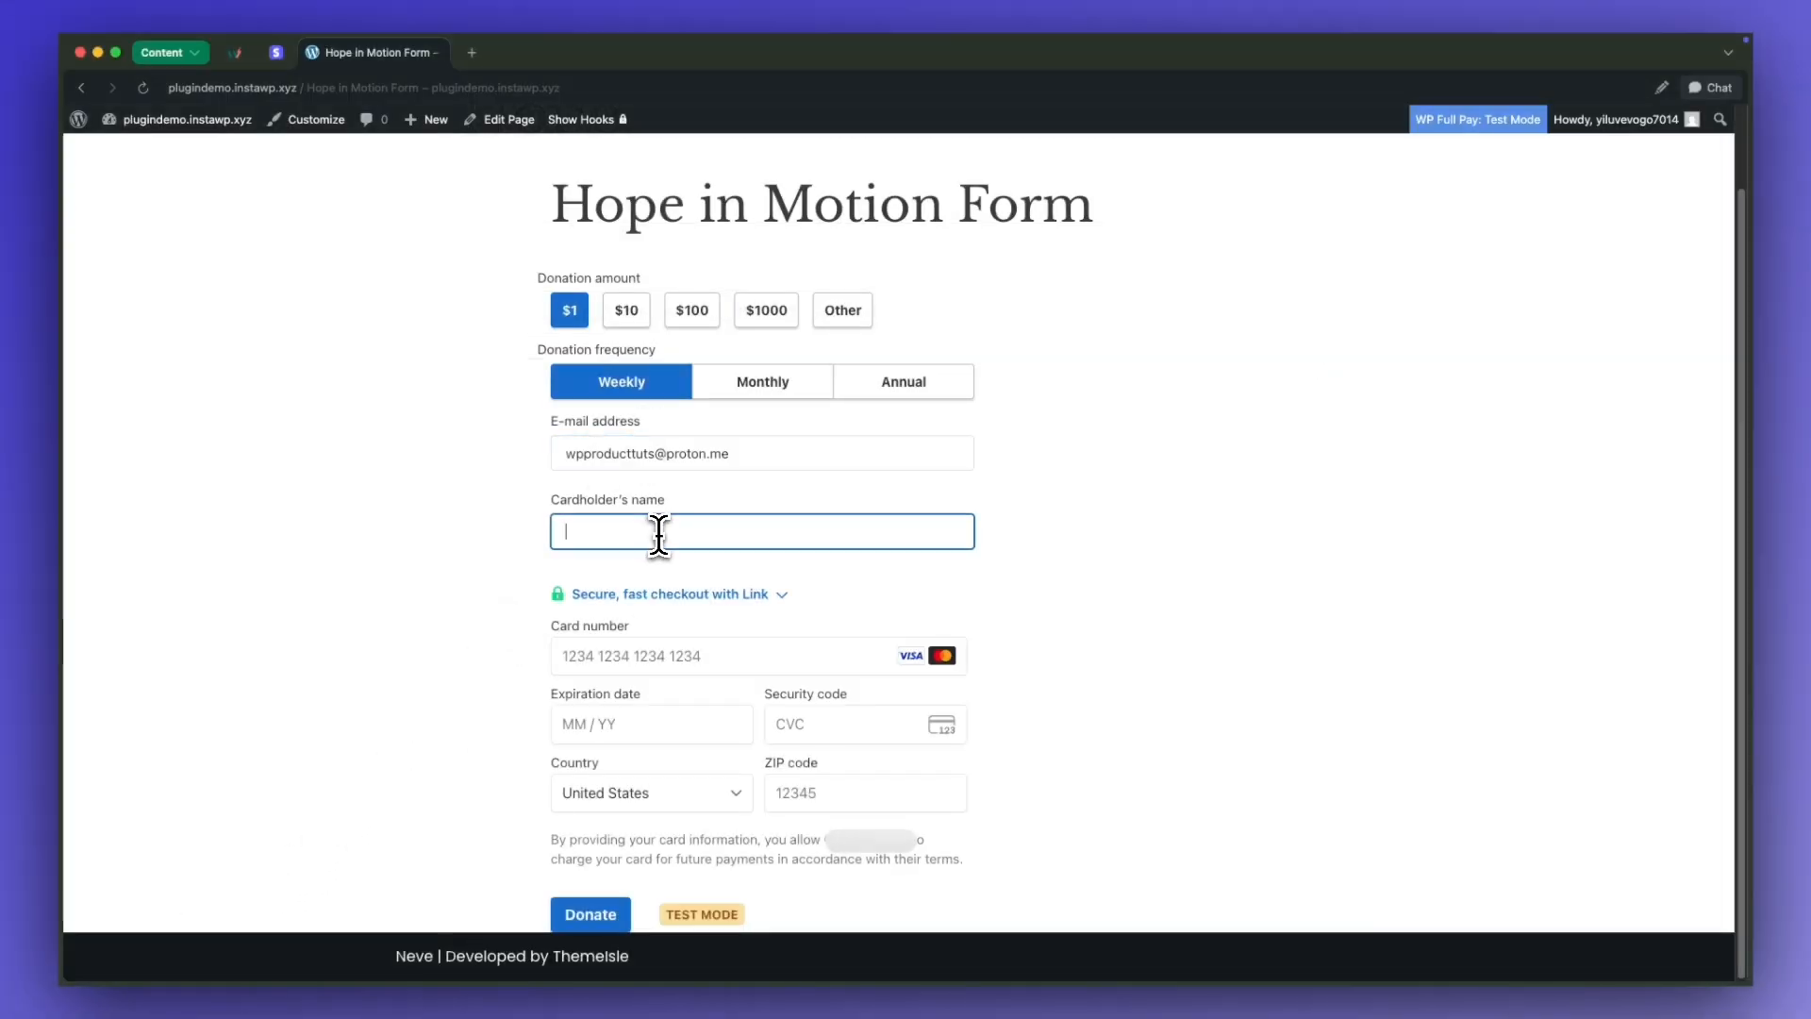
left_click(696, 655)
type("41424242424242421234234")
left_click(858, 628)
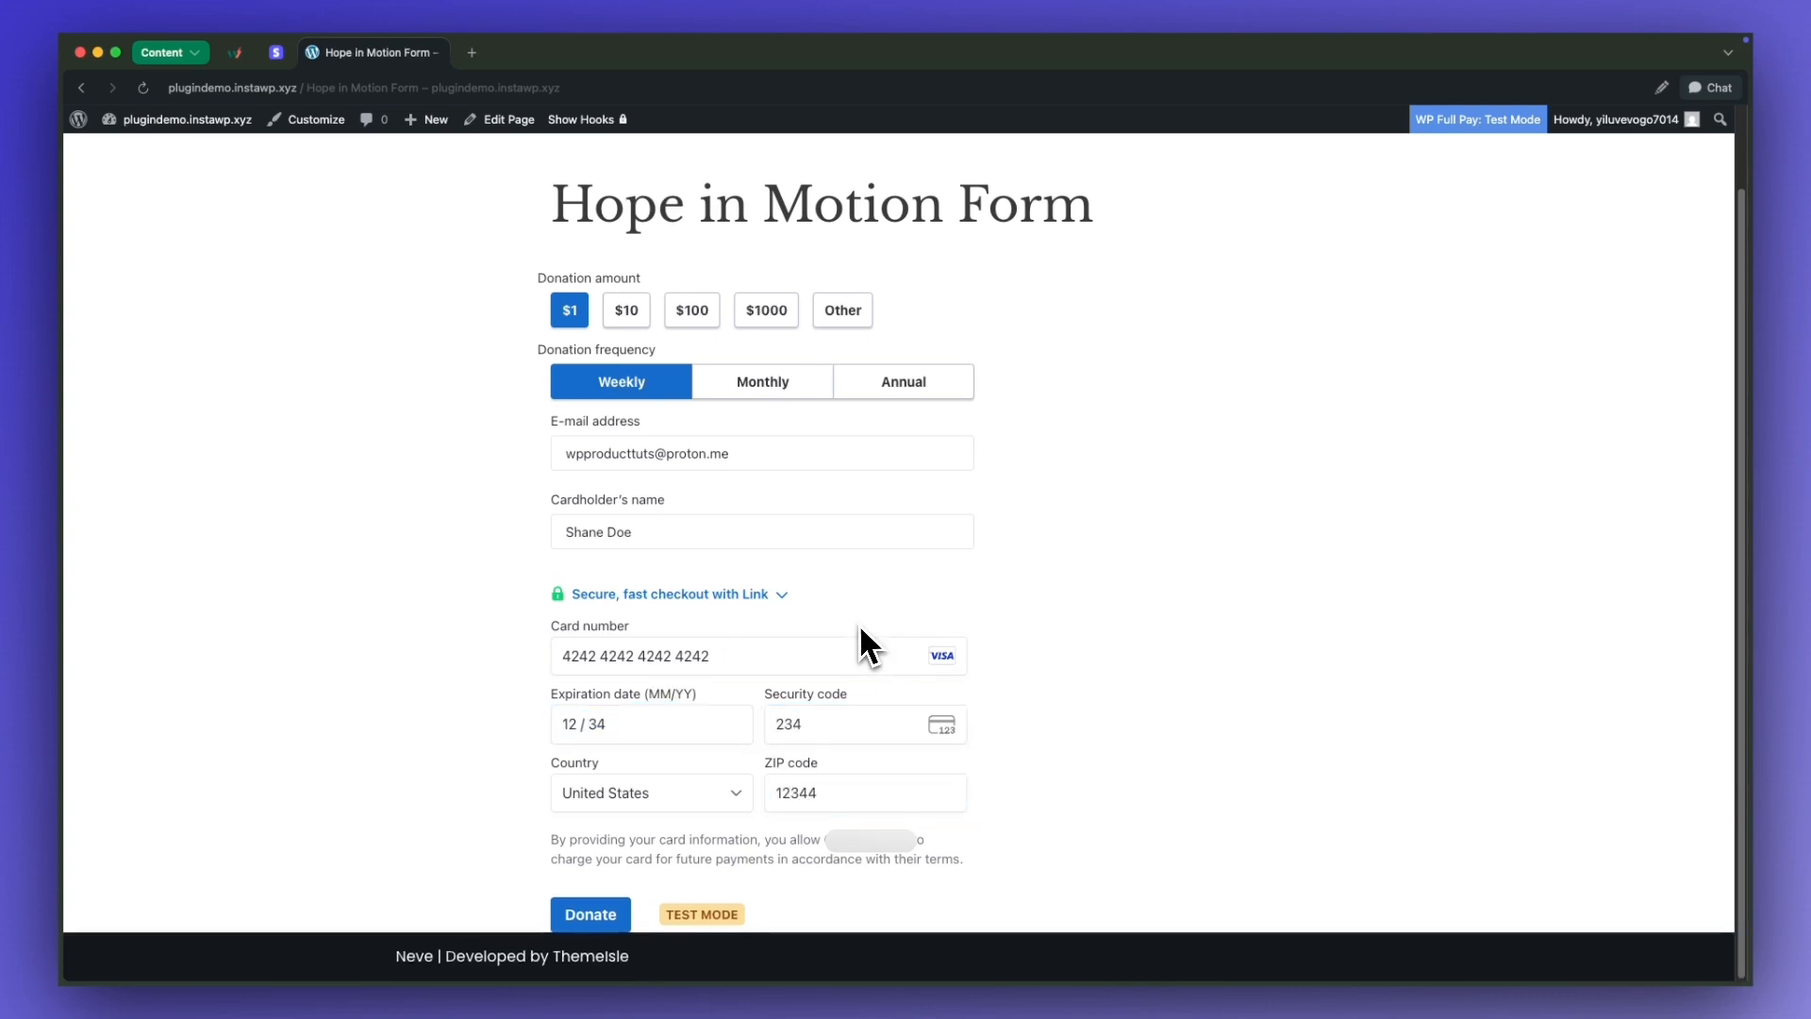
Select a $1000 donation with Annual frequency on the page, and toggle the One-time frequency in the form's payment settings.
left_click(765, 315)
left_click(885, 383)
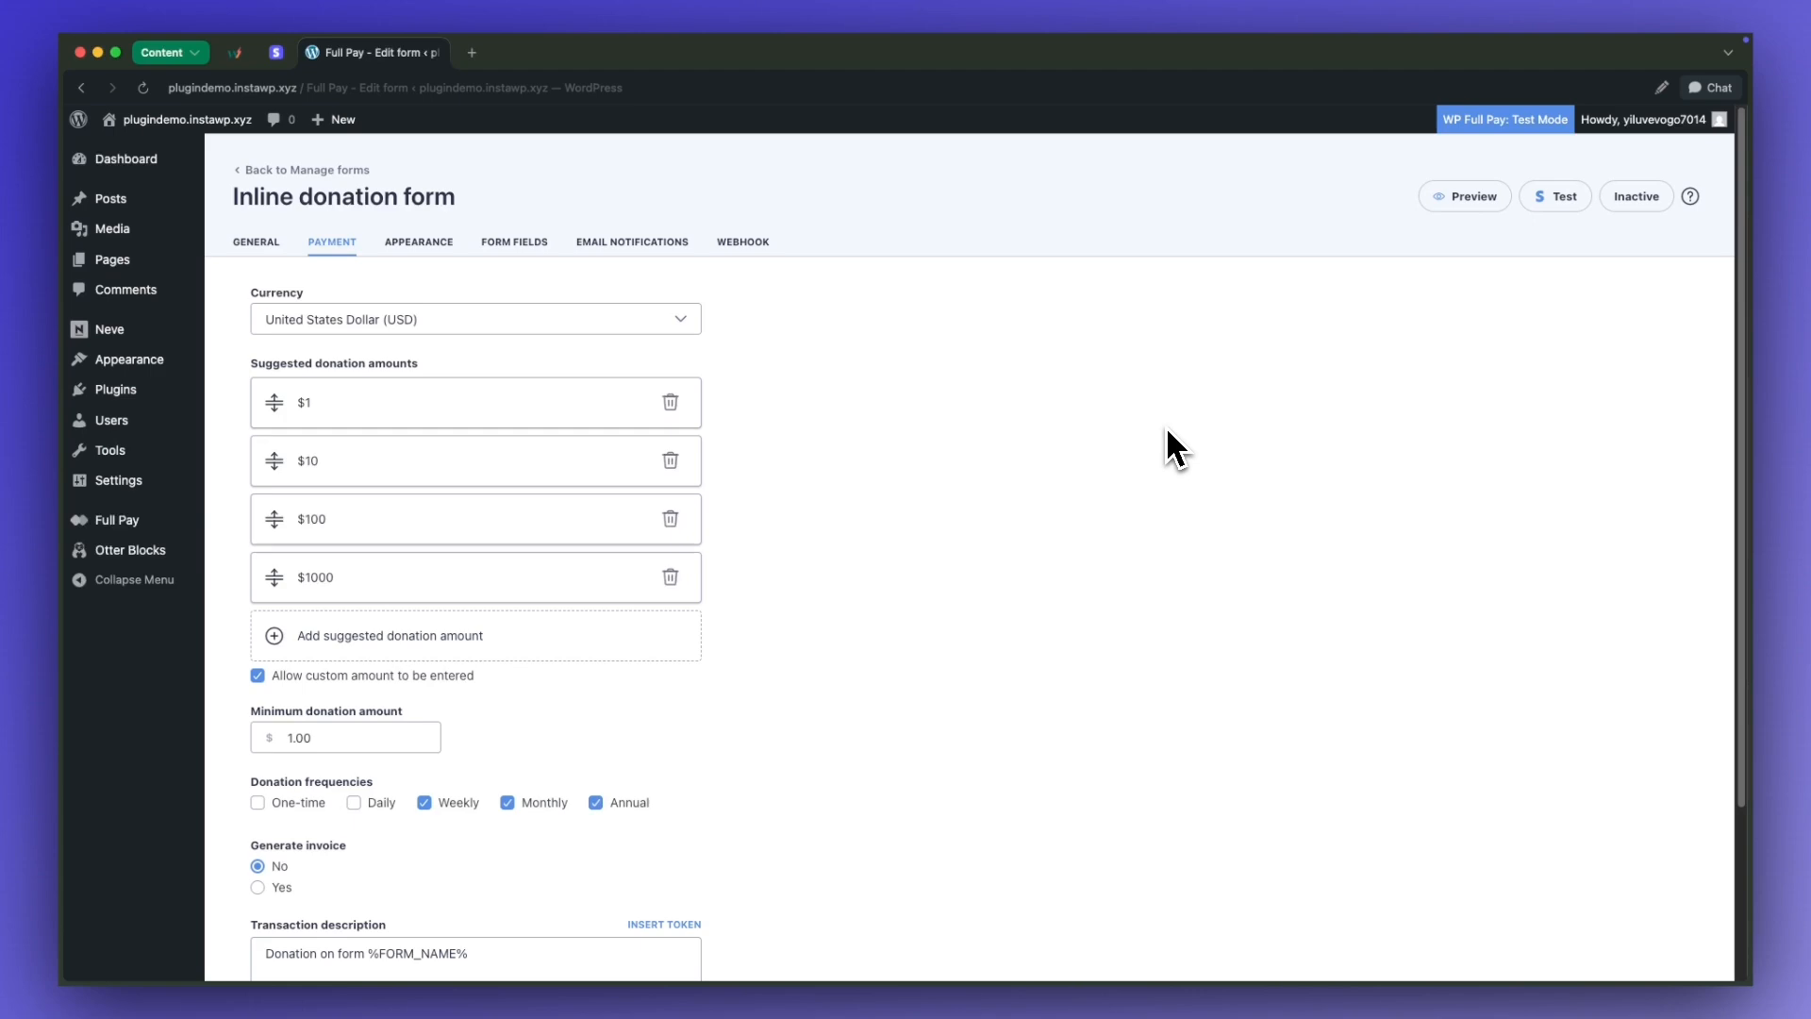
left_click(261, 803)
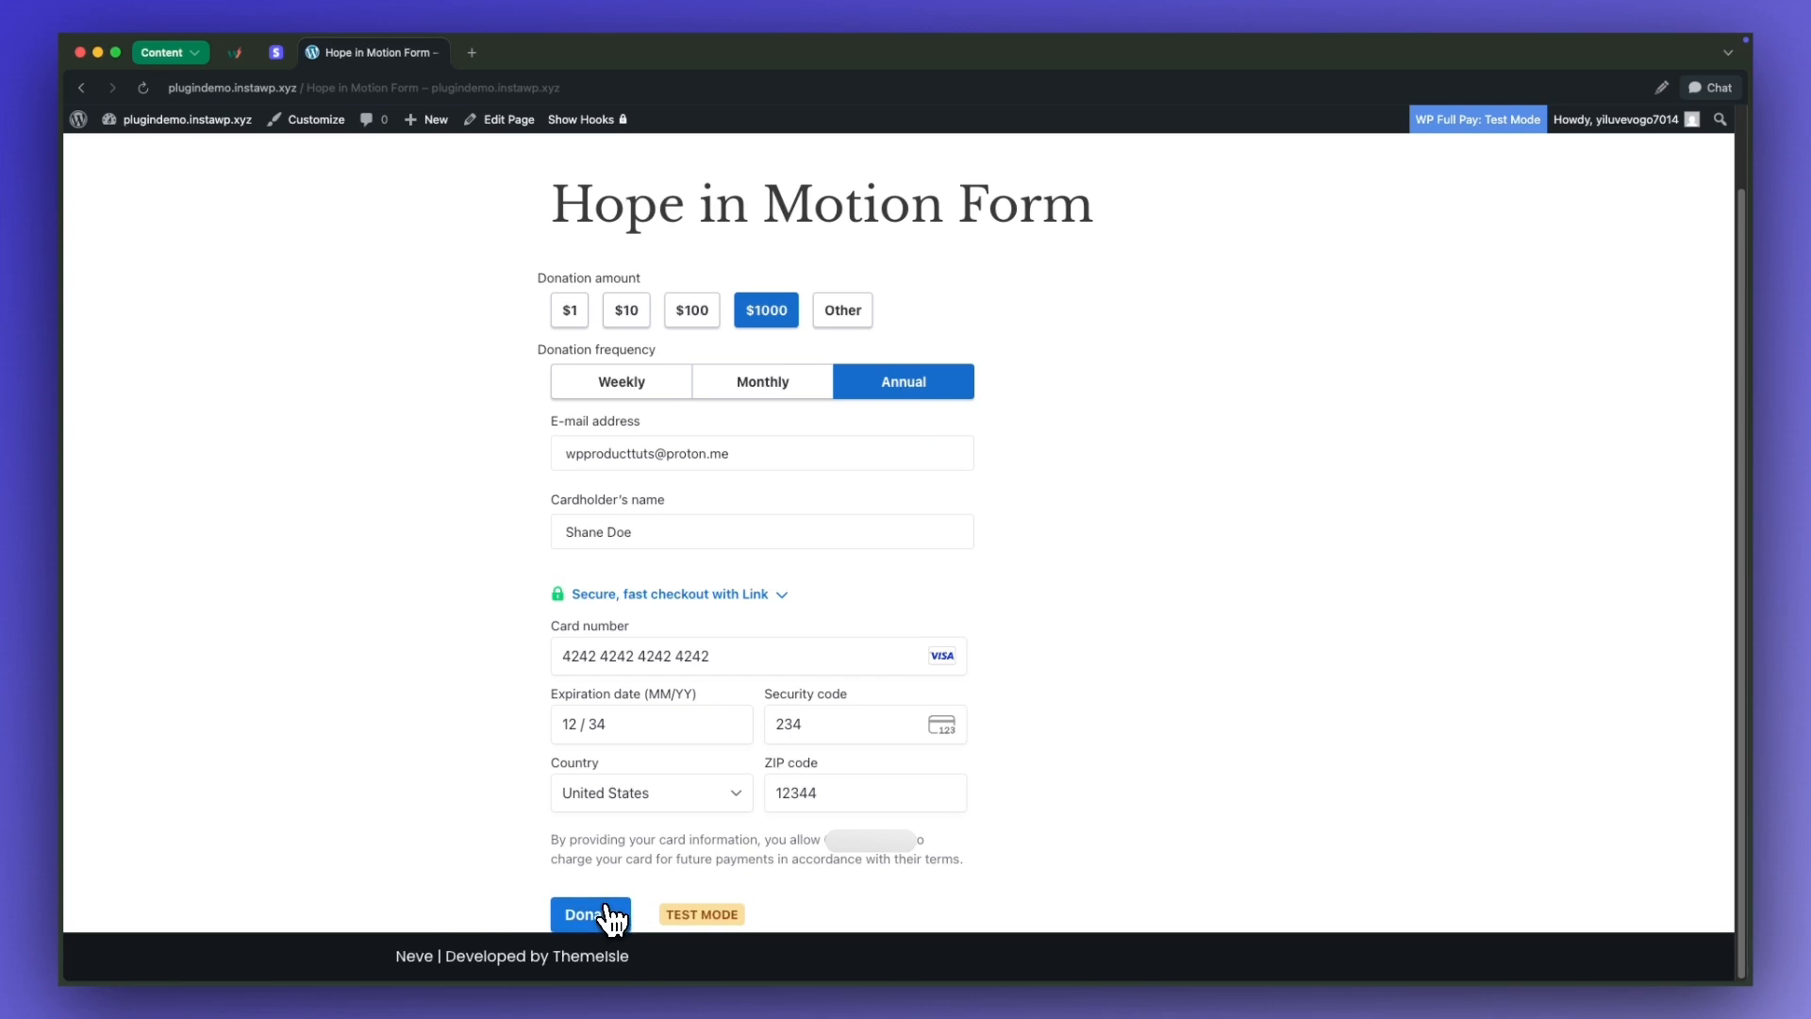
Submit the test donation and decline saving the card for autofill.
left_click(607, 911)
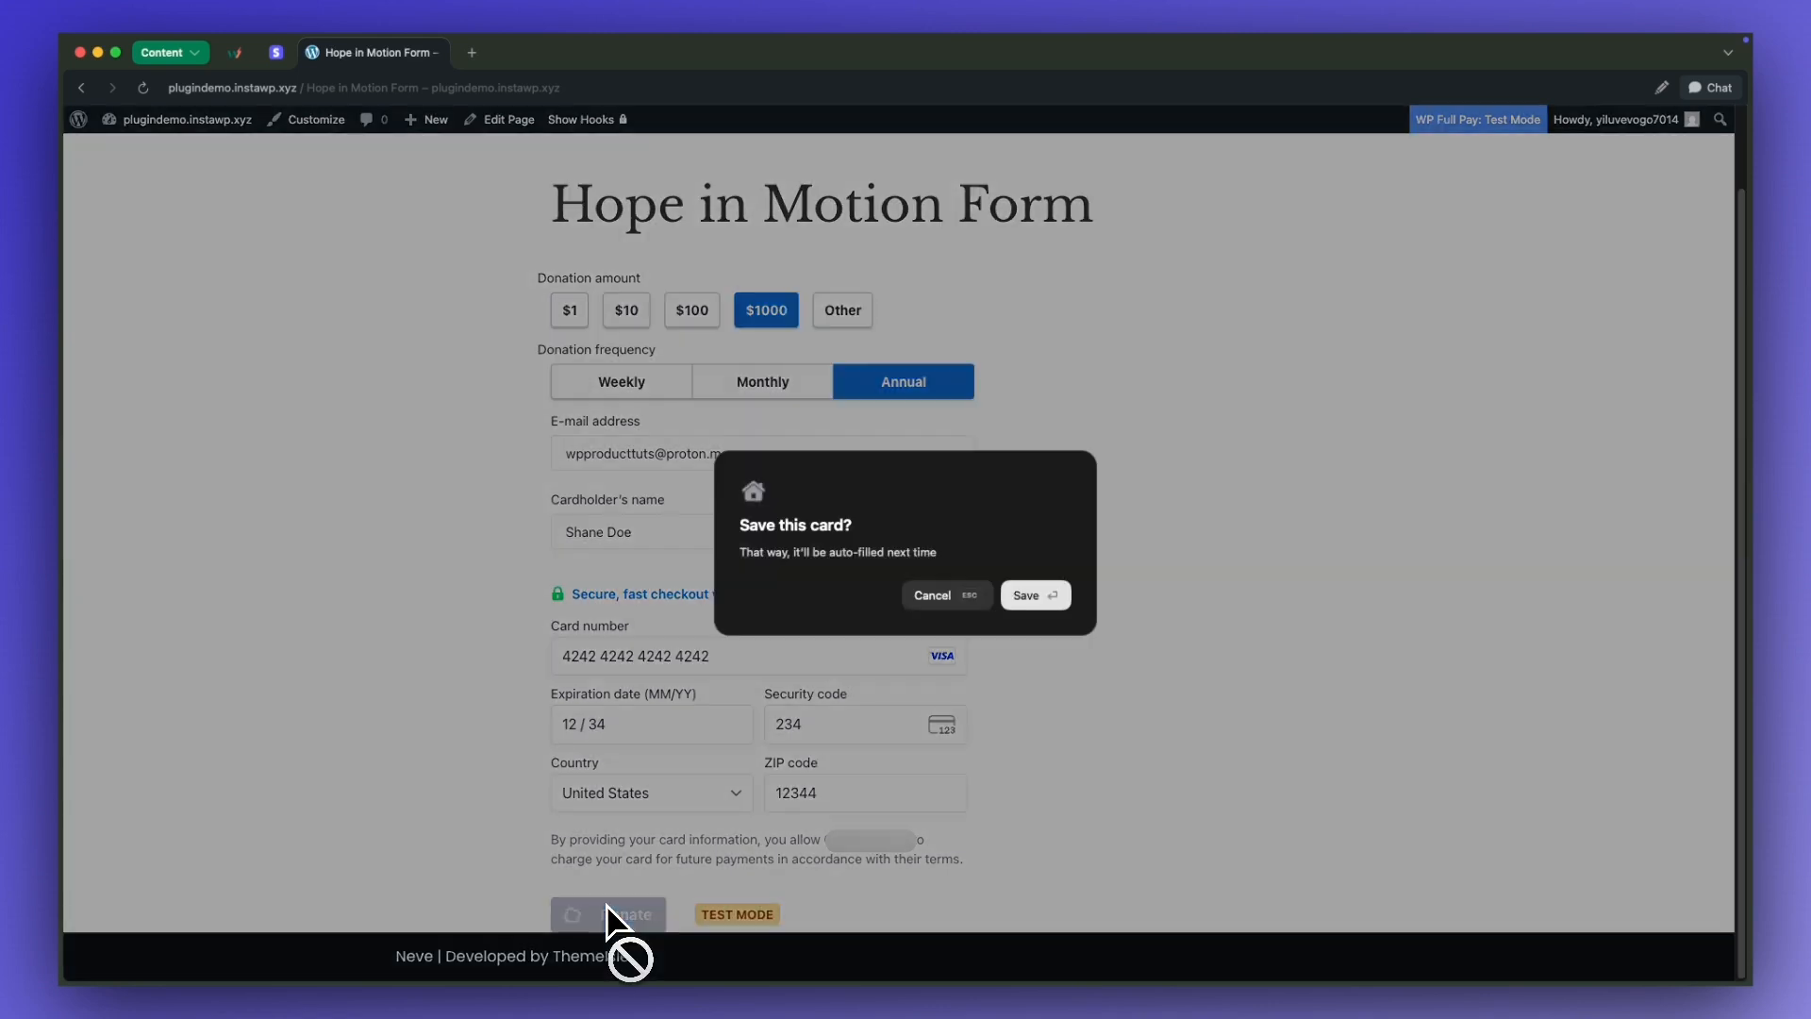
left_click(943, 602)
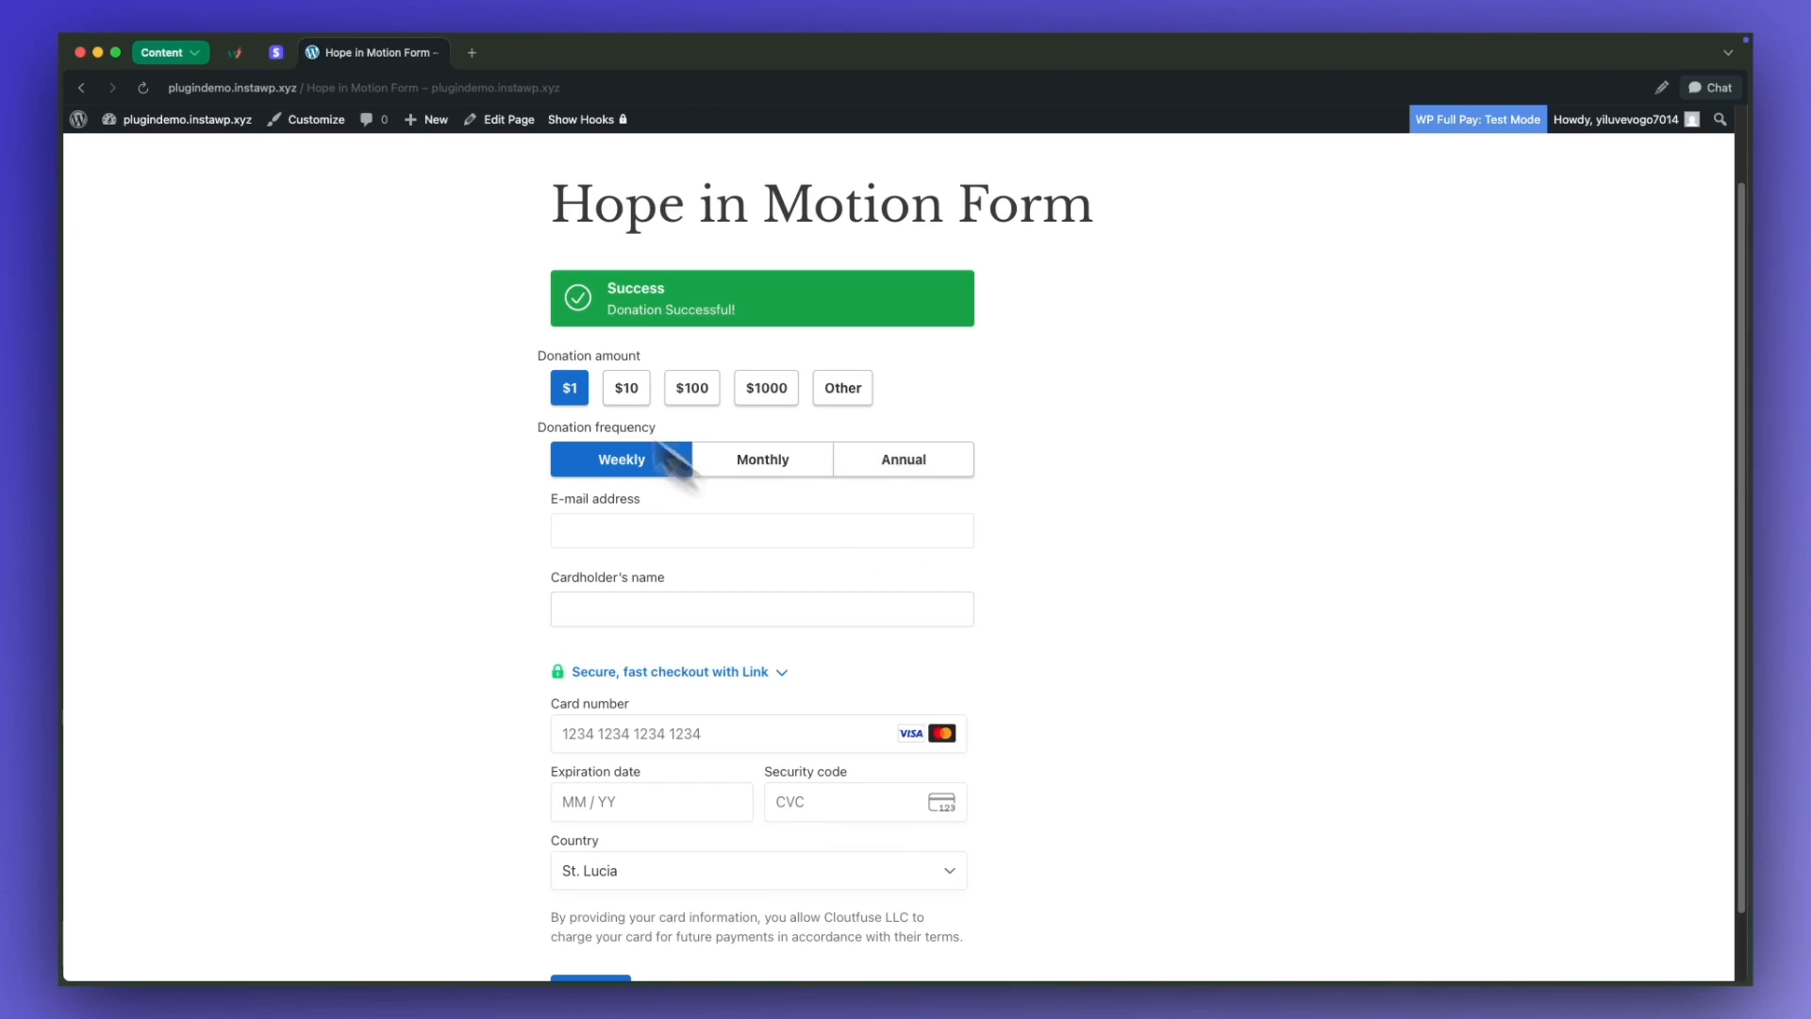
Switch to the Stripe dashboard and review the test transactions and the active subscriptions.
left_click(275, 52)
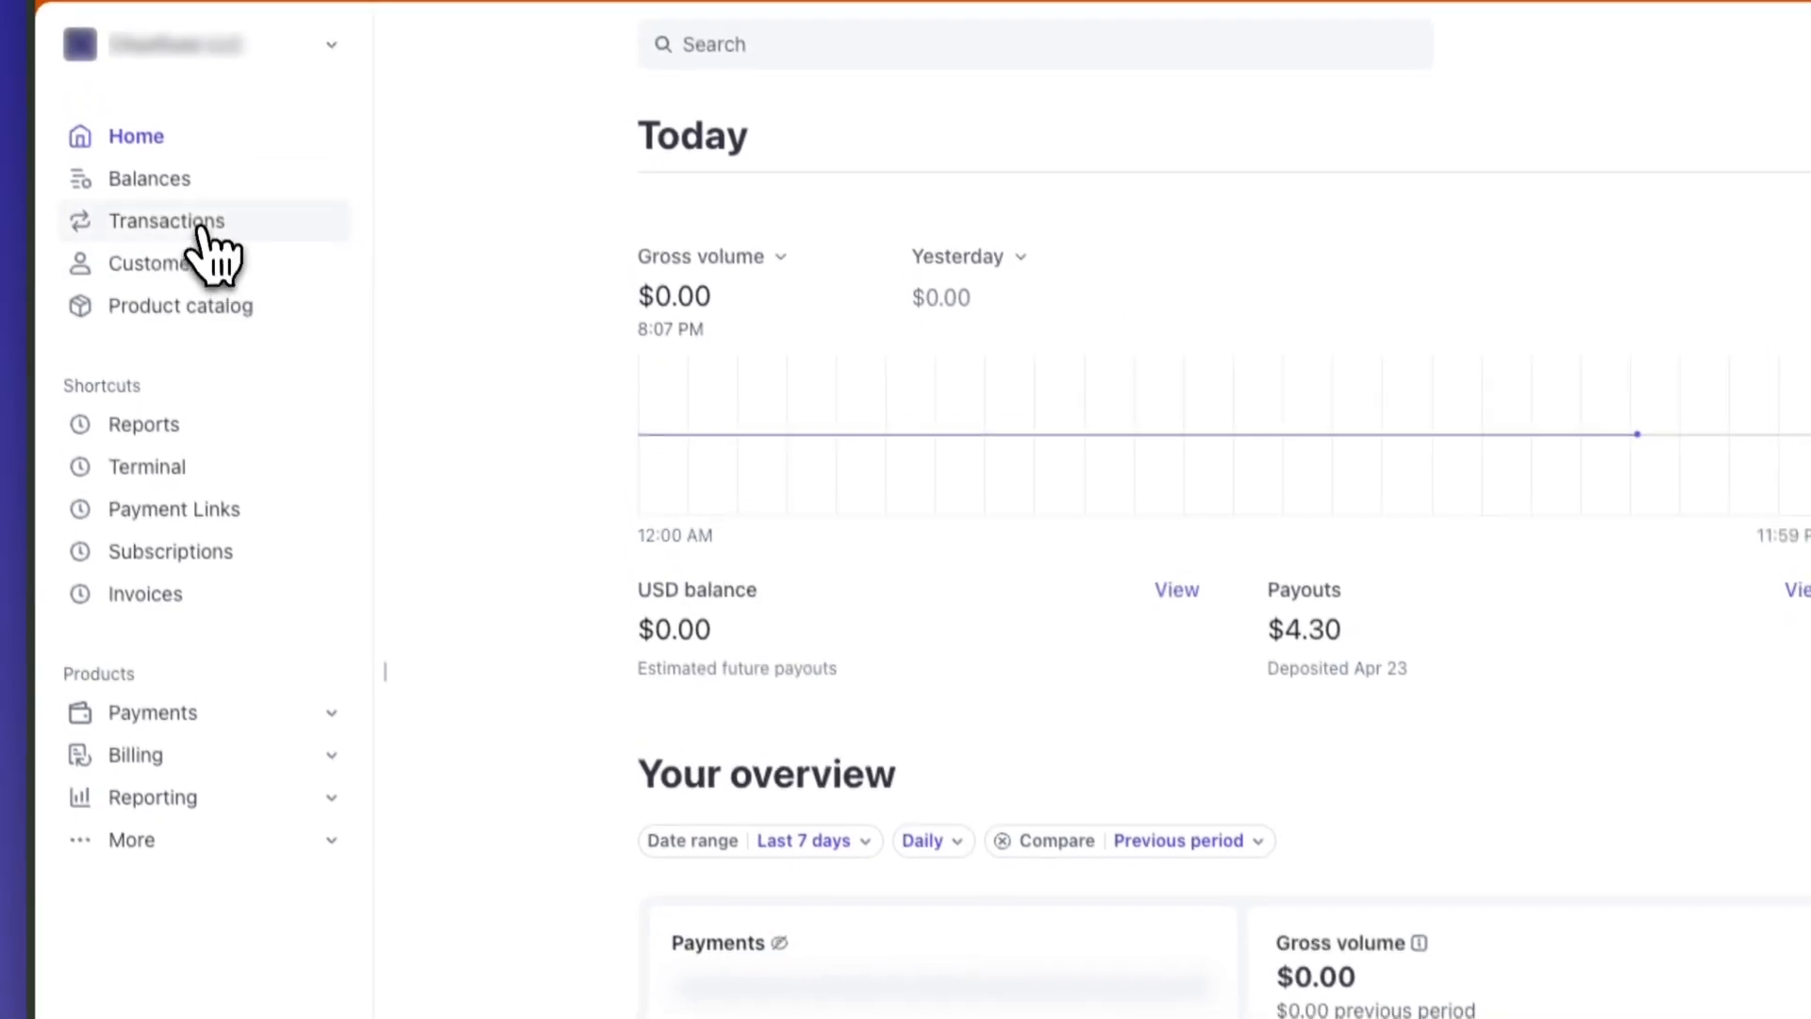
left_click(165, 132)
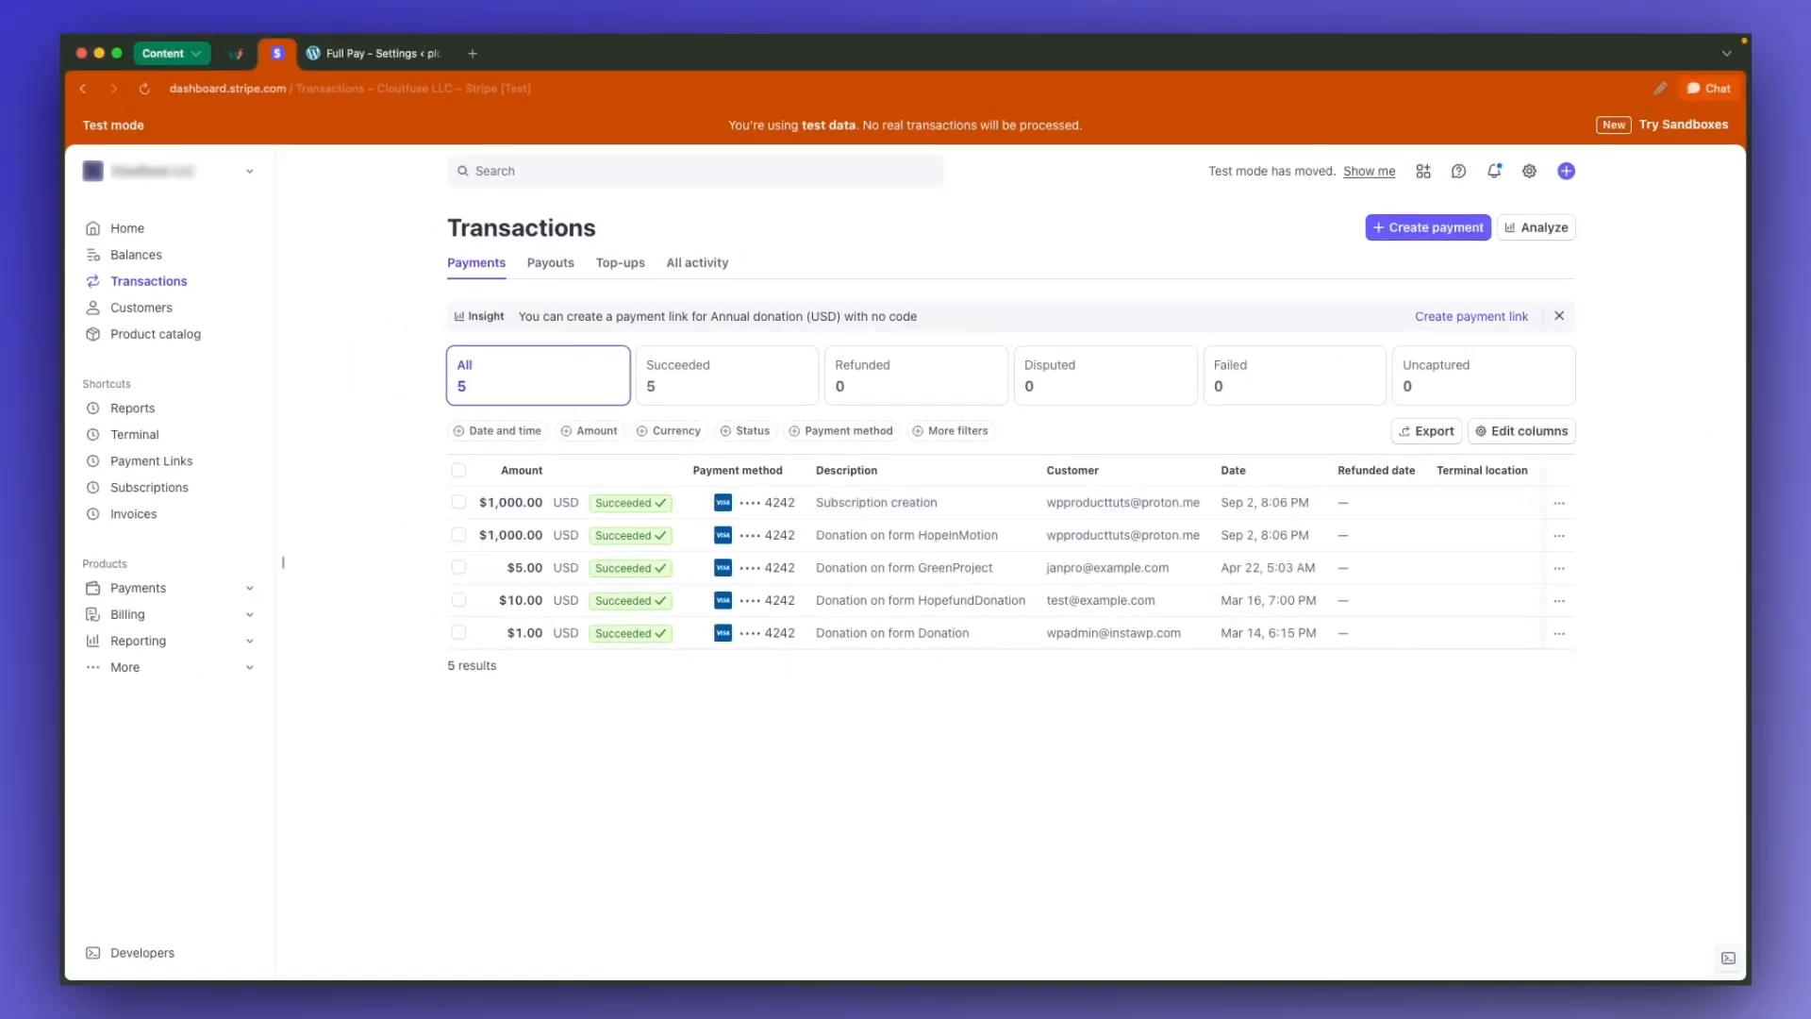
left_click(146, 489)
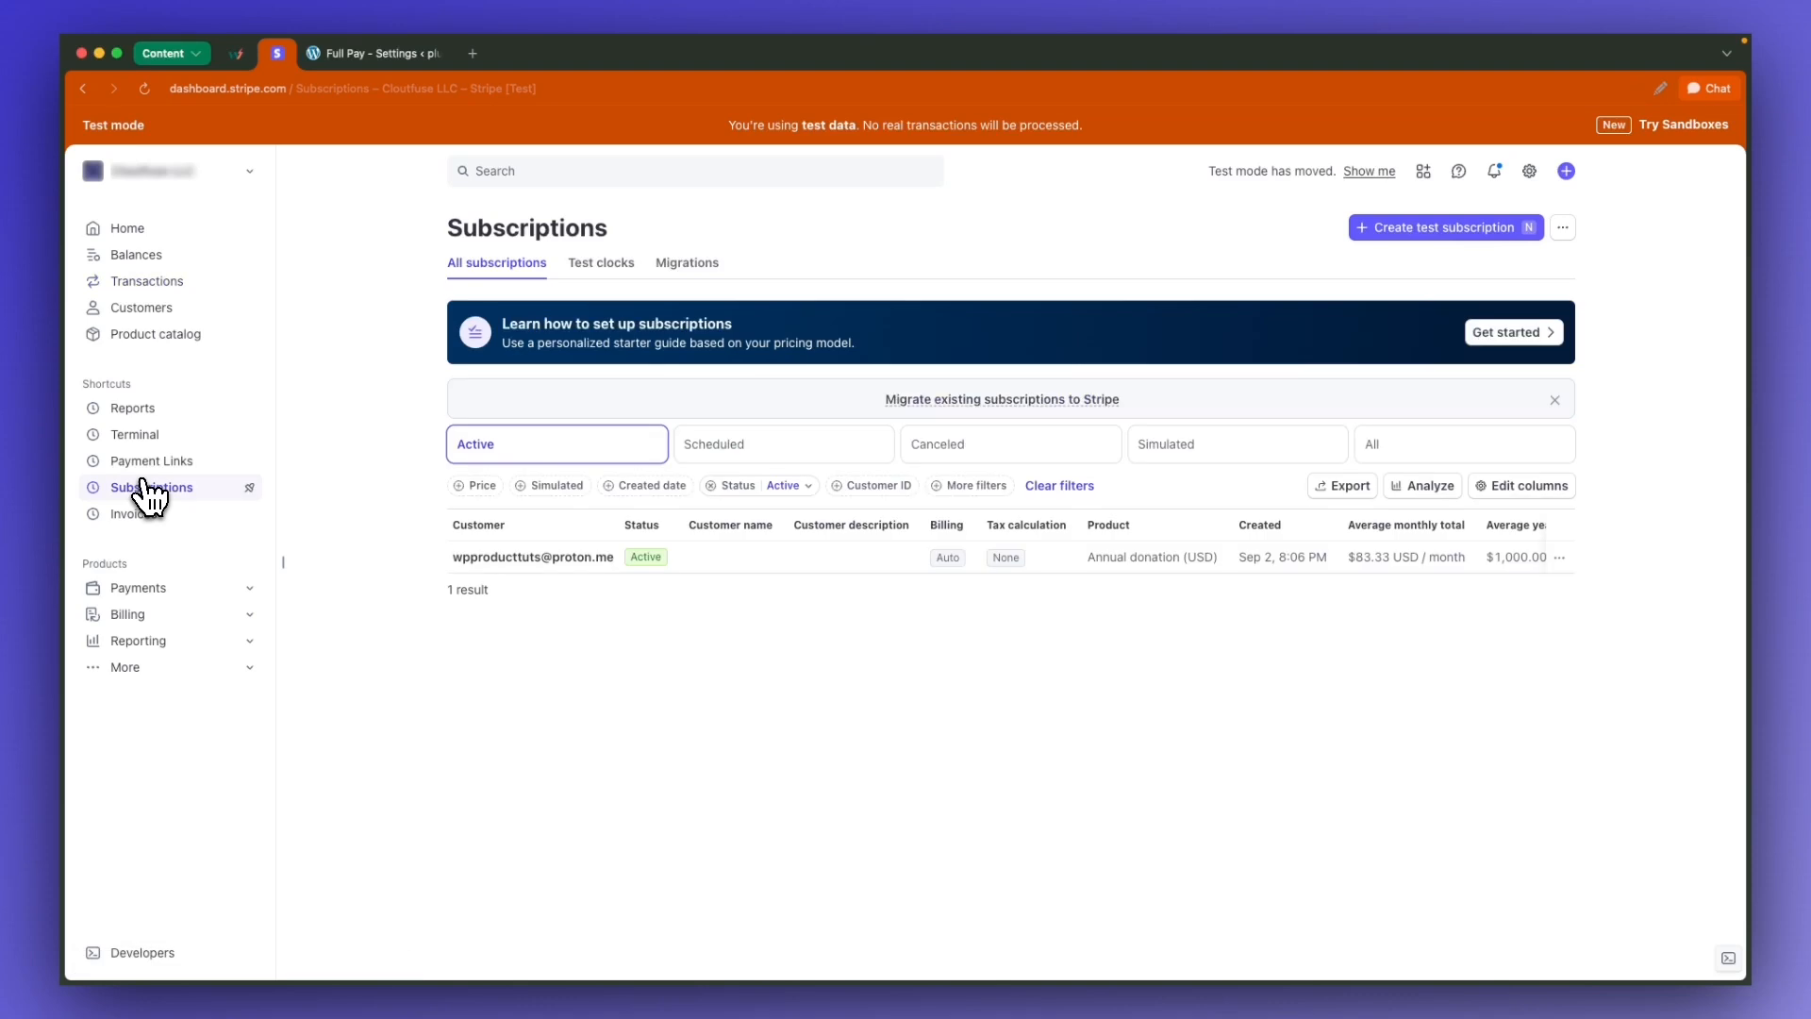